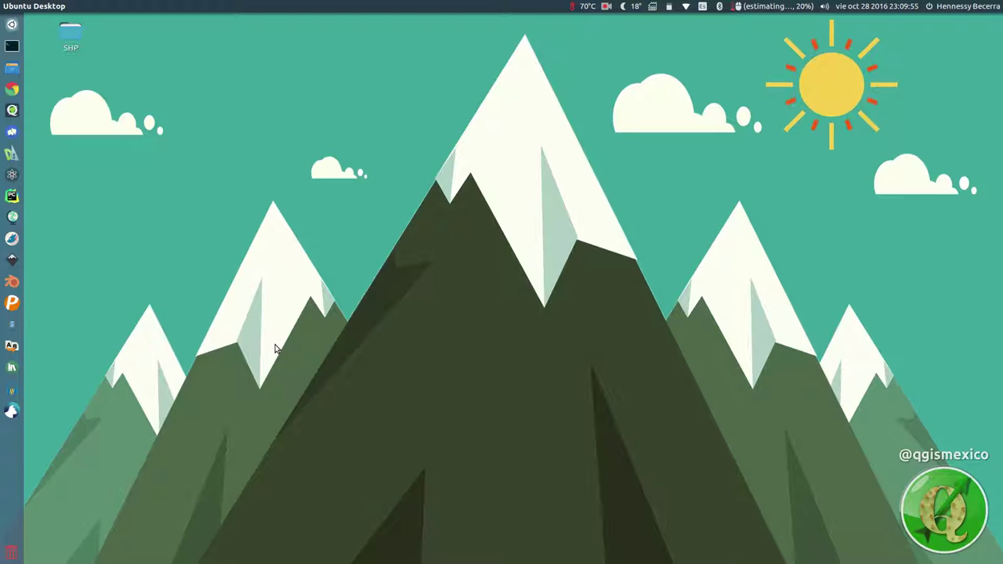
Open the SHP folder on the desktop and look through the files in its lineas subfolder
double_click(70, 33)
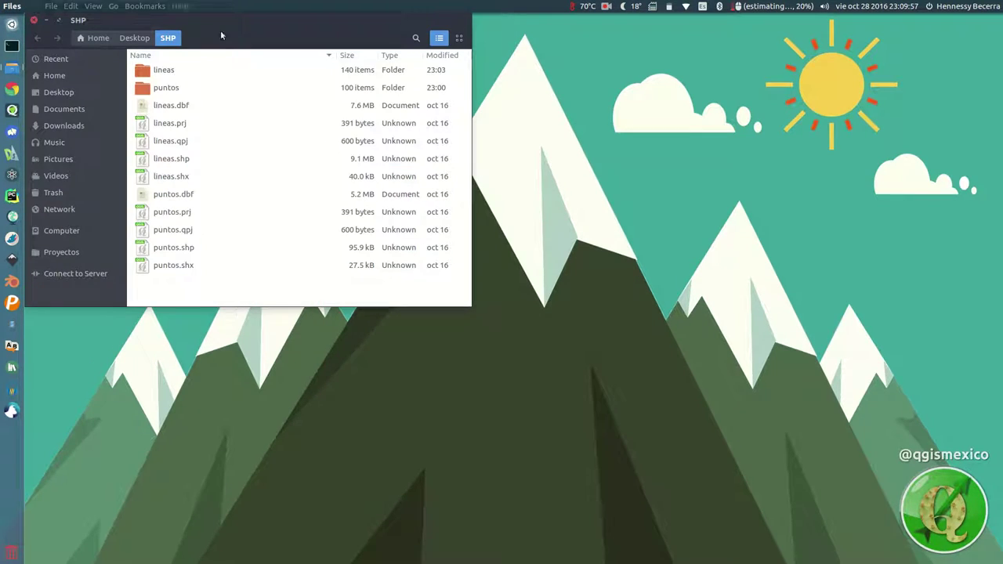
click(186, 72)
double_click(186, 72)
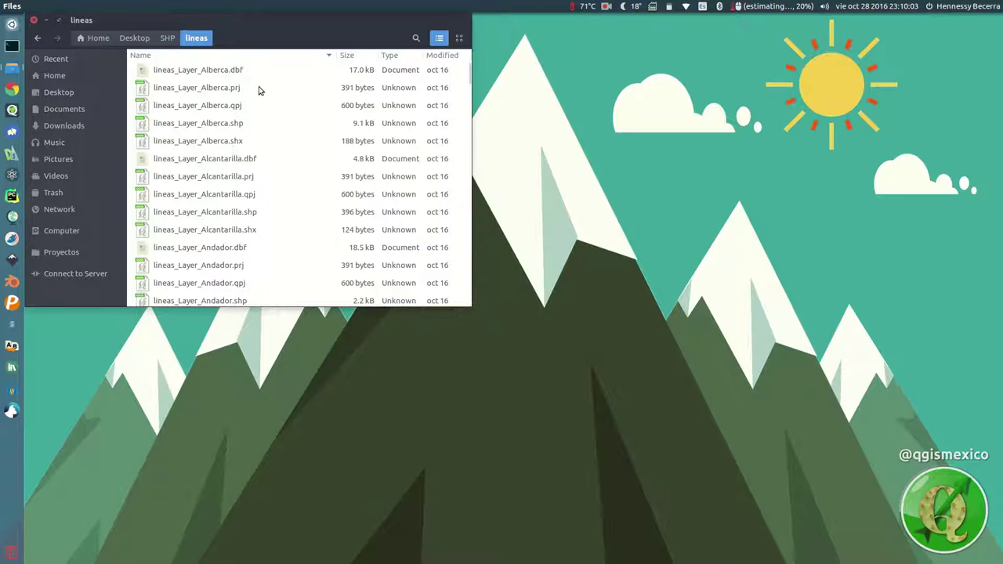
scroll(269, 166, down, 5)
scroll(271, 168, up, 5)
Go back to the SHP folder and look inside its lineas and puntos subfolders
click(168, 38)
double_click(205, 75)
key(BackSpace)
click(193, 88)
double_click(193, 87)
key(BackSpace)
Reopen the lineas folder and examine how its files are named, starting from lineas_Layer_Alberca.dbf
double_click(210, 68)
click(168, 73)
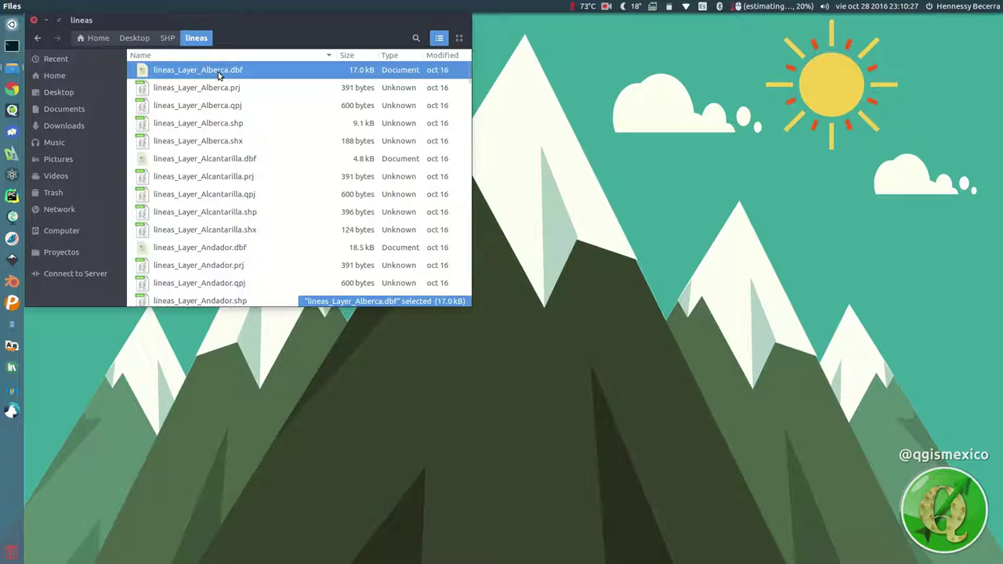
scroll(259, 193, down, 5)
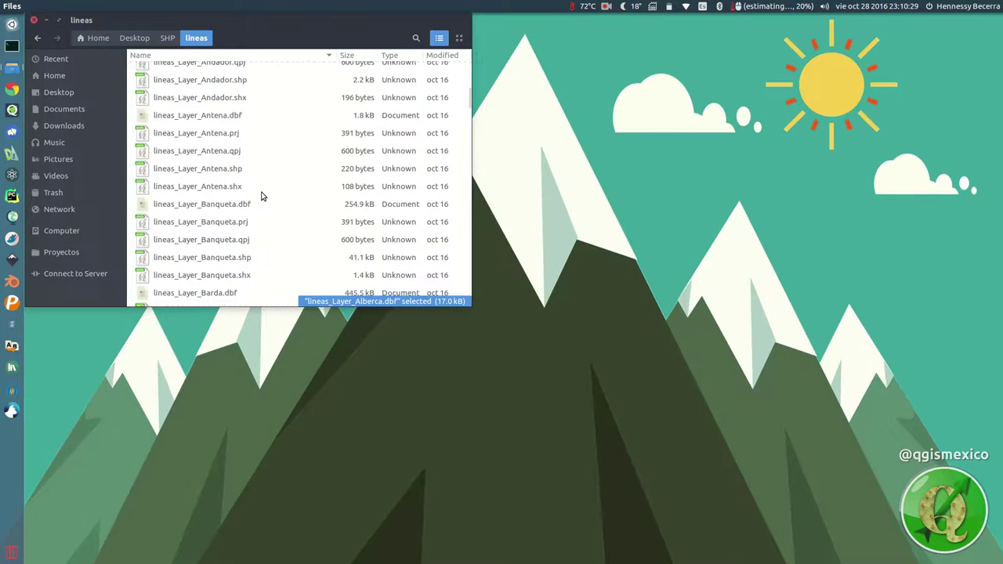
scroll(261, 196, up, 5)
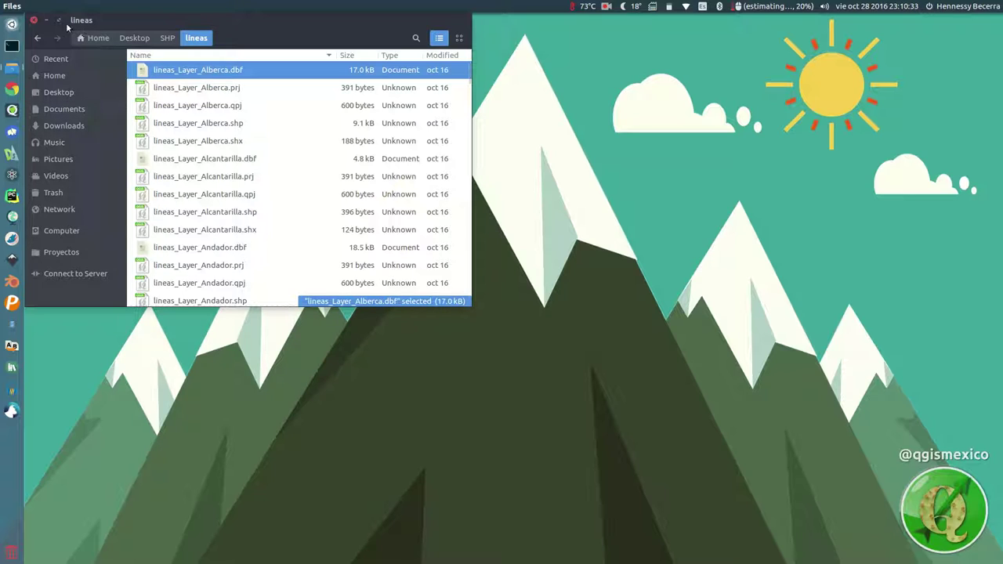
Move the file browser window aside and switch to pyRenamer
drag(209, 19, 726, 265)
click(265, 218)
click(12, 346)
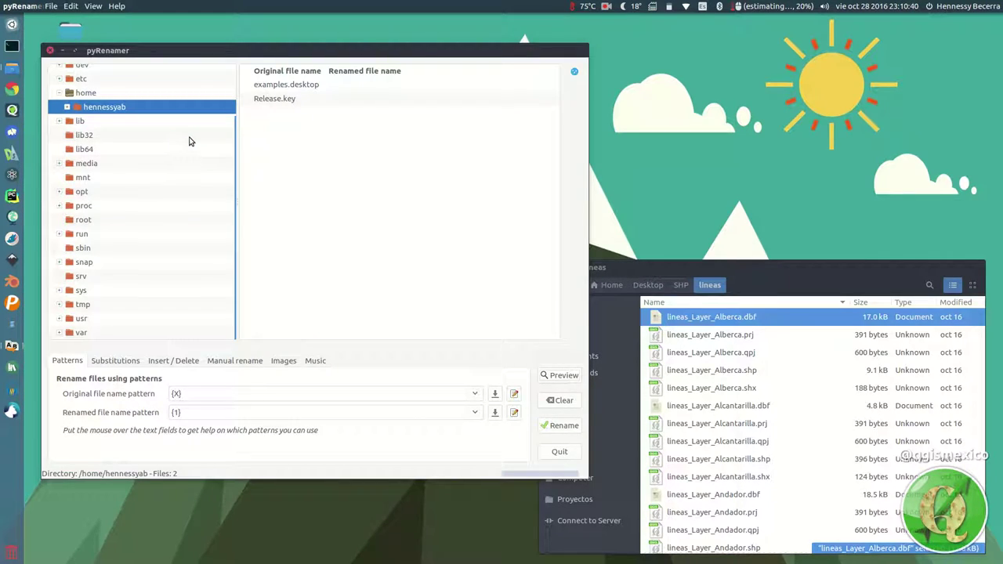
Load the Desktop/SHP/lineas folder in pyRenamer and arrange its window beside the file browser
click(66, 107)
scroll(145, 211, up, 1)
scroll(141, 227, up, 2)
click(102, 185)
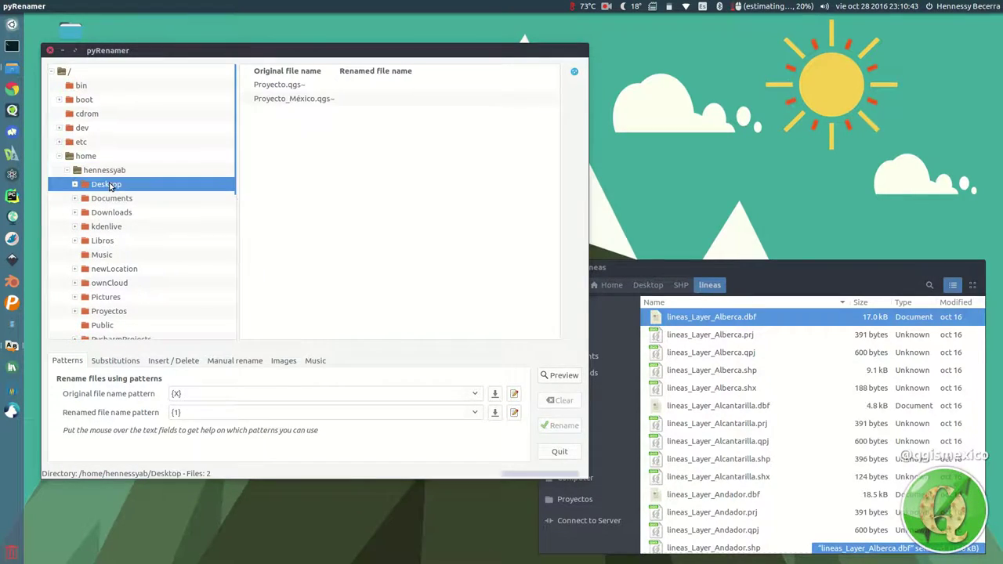
click(75, 184)
click(81, 200)
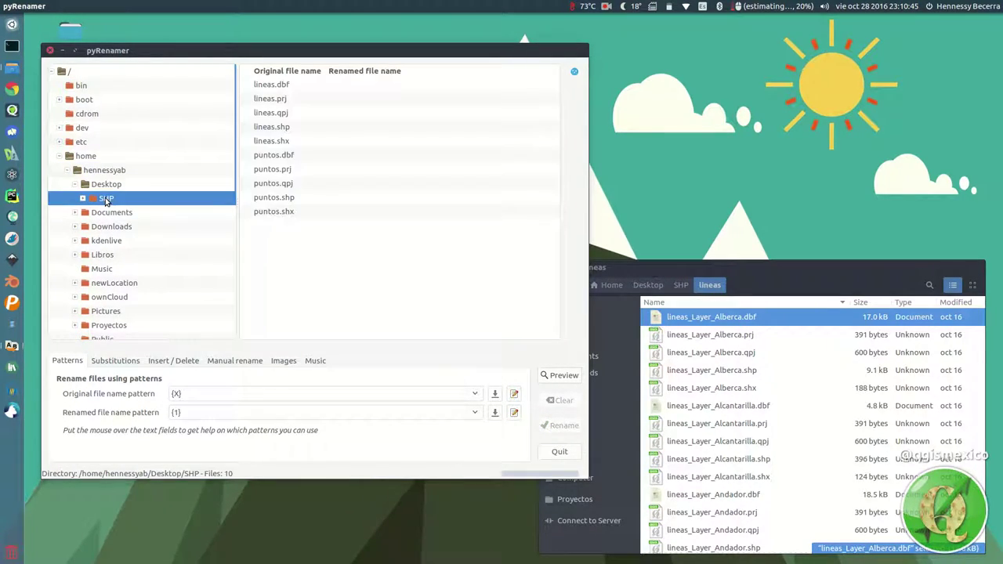
click(82, 199)
click(117, 212)
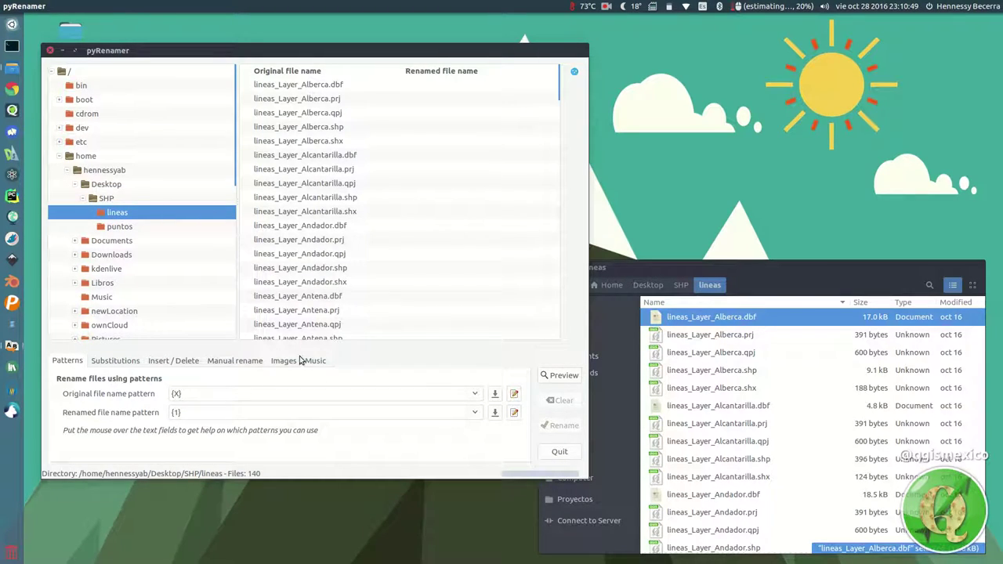
drag(266, 47, 260, 43)
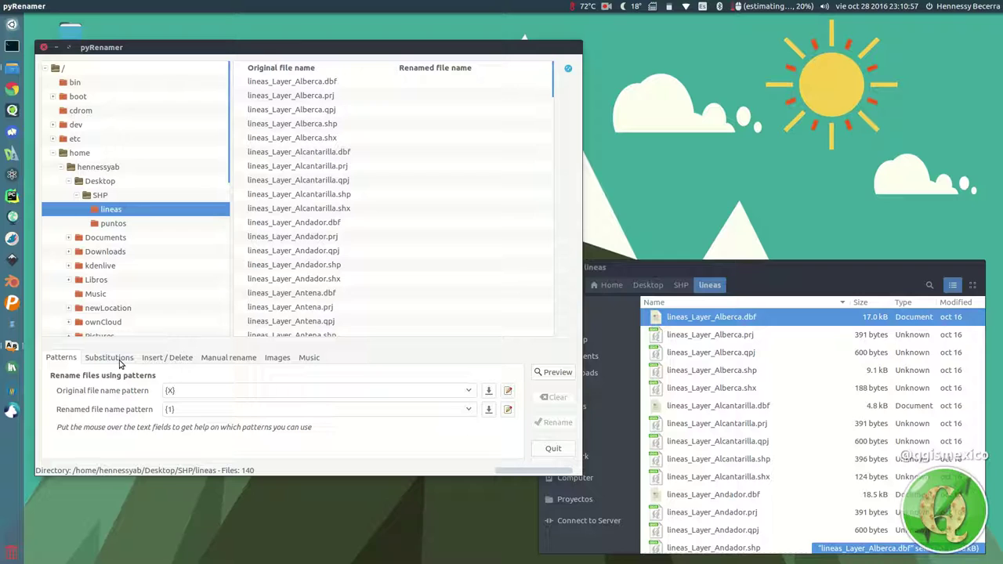
drag(776, 267, 787, 256)
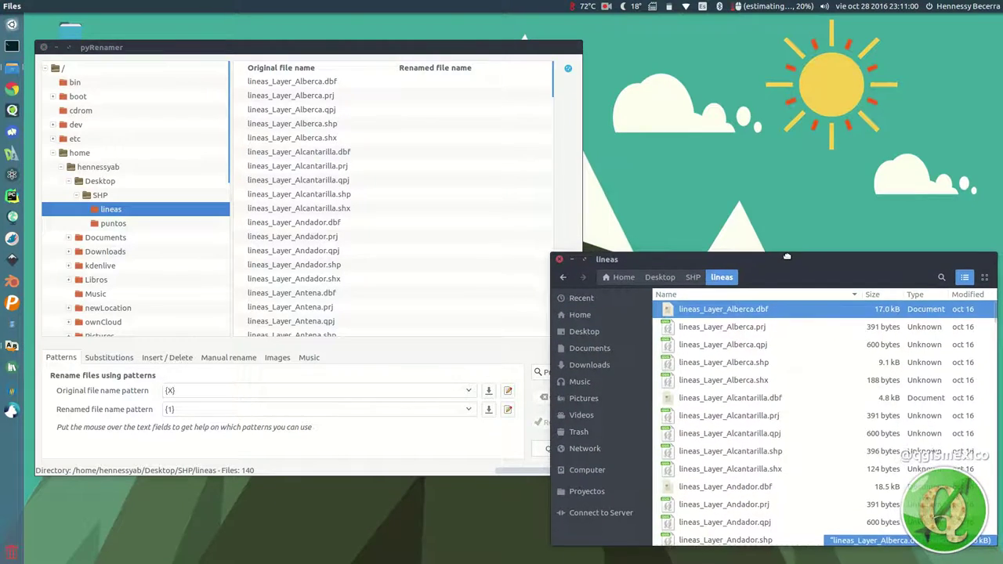
Copy the prefix lineas_Layer_ from the name of lineas_Layer_Alberca.dbf in the file browser
click(121, 358)
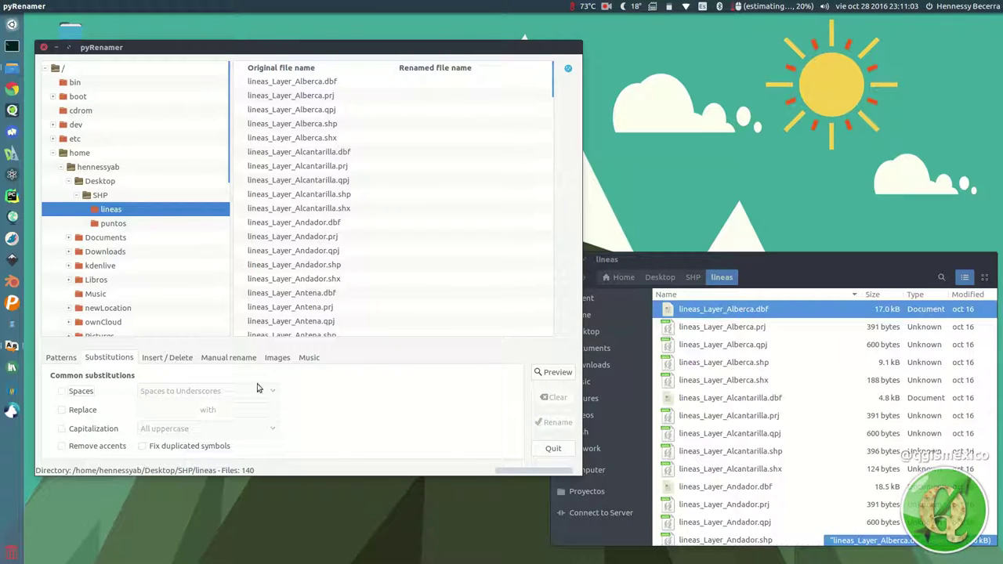
click(704, 316)
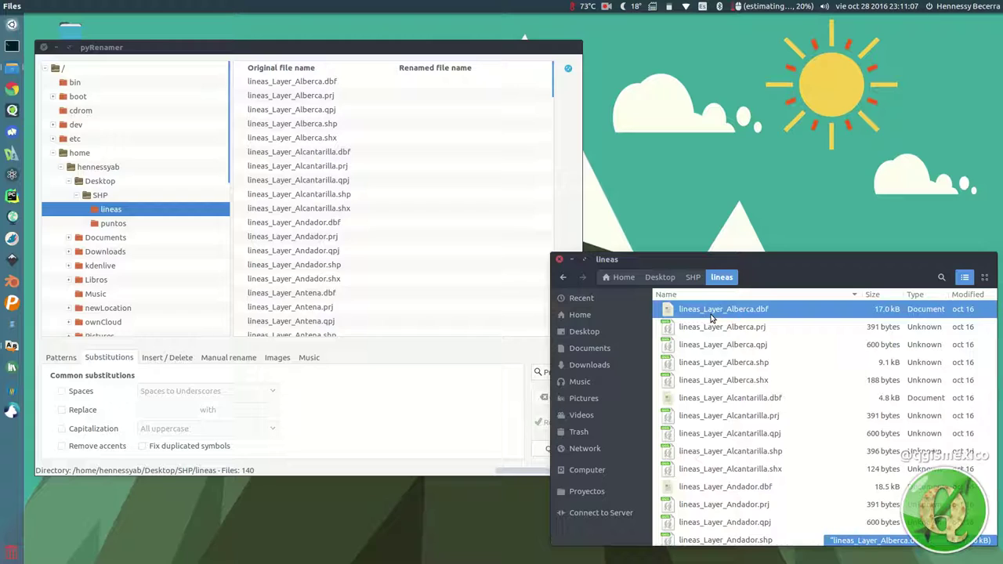
key(F2)
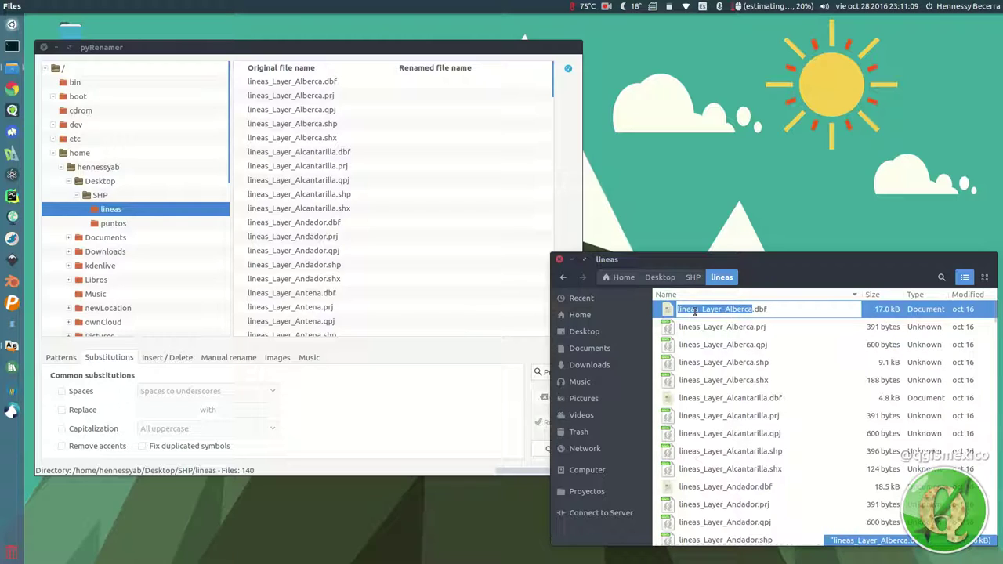
click(679, 310)
drag(679, 310, 727, 311)
key(ctrl+c)
Set up a substitution in pyRenamer that replaces lineas_Layer_ with nothing in the file names
click(114, 359)
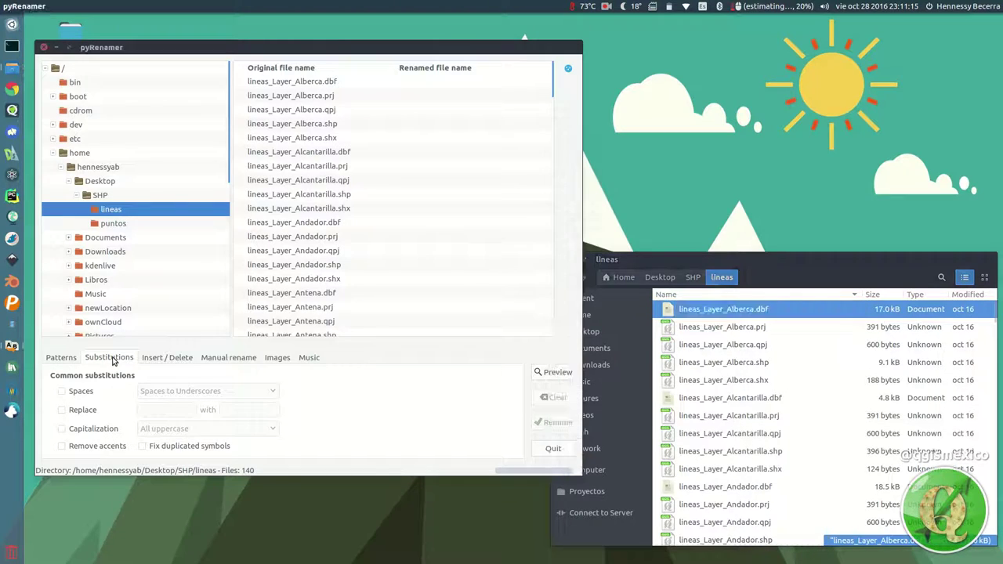
click(91, 412)
click(149, 412)
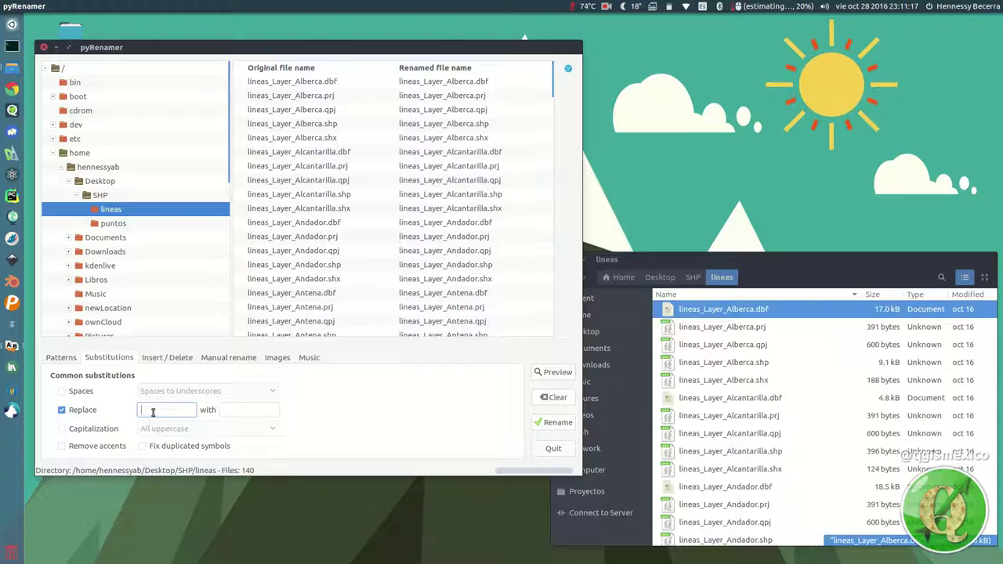
key(ctrl+v)
click(235, 409)
Check the automatic preview option and the previewed names, and apply the prefix-removing rename to the lineas files
click(569, 68)
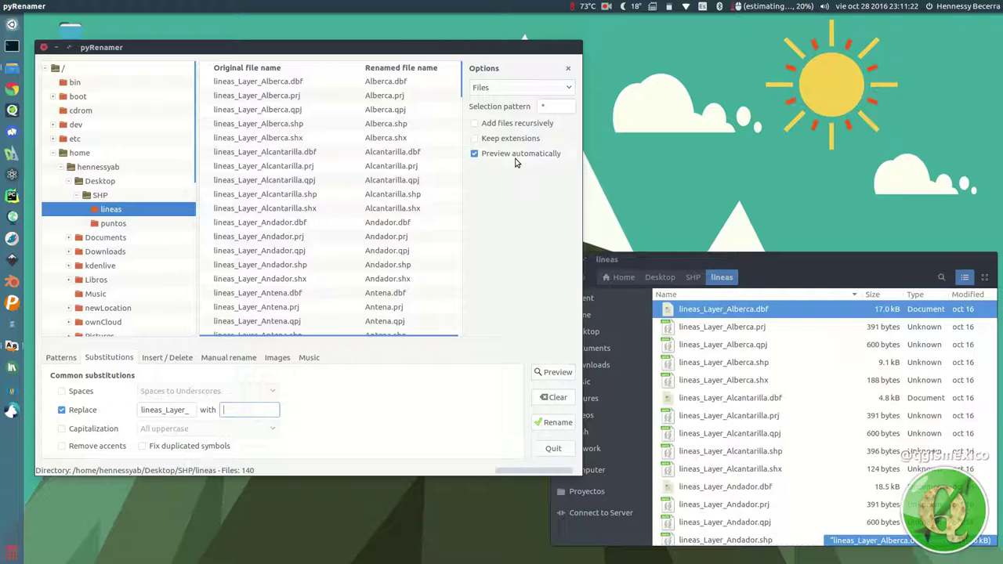
click(568, 68)
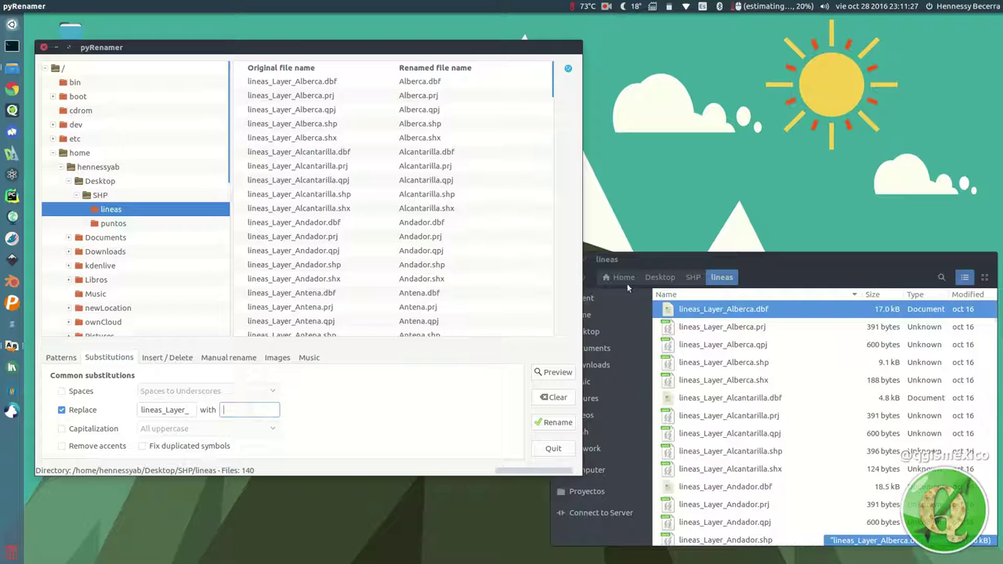
scroll(427, 204, down, 5)
scroll(437, 223, up, 4)
click(557, 423)
Move the file browser window and examine the renamed files in the lineas folder
drag(741, 255, 710, 191)
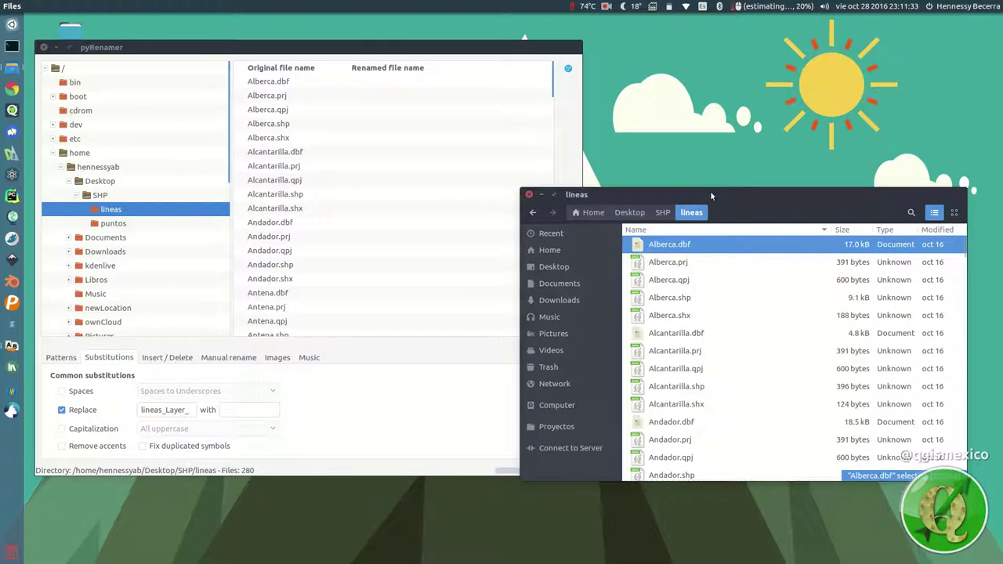
scroll(736, 371, down, 5)
scroll(737, 371, down, 15)
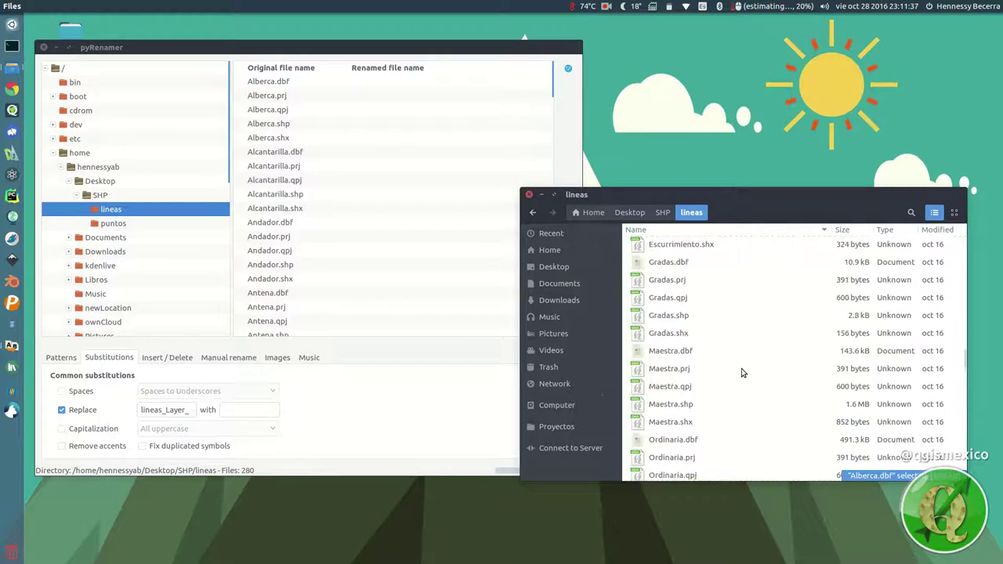
scroll(737, 360, up, 5)
Undo the batch rename of the lineas files in pyRenamer
click(174, 48)
click(70, 6)
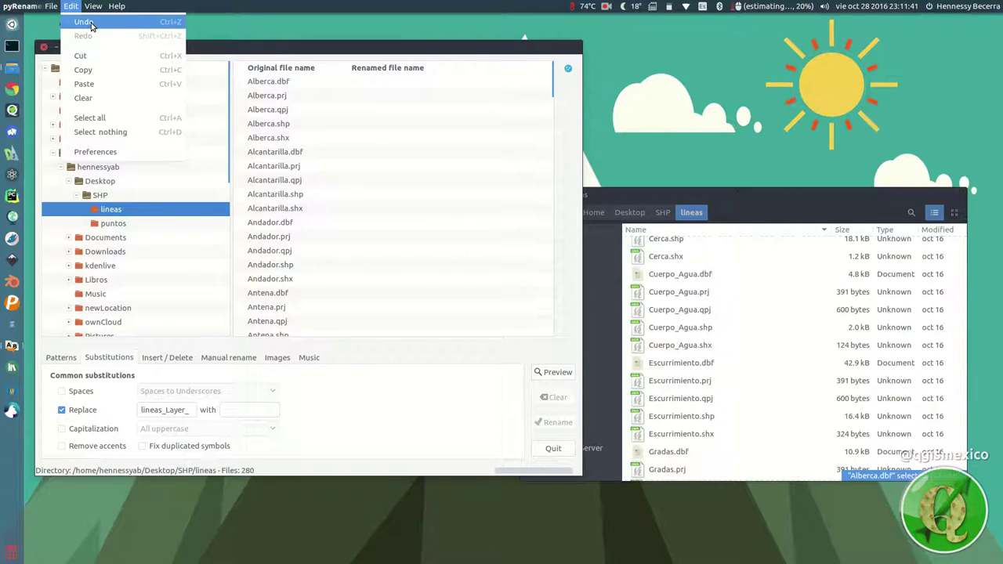
click(84, 22)
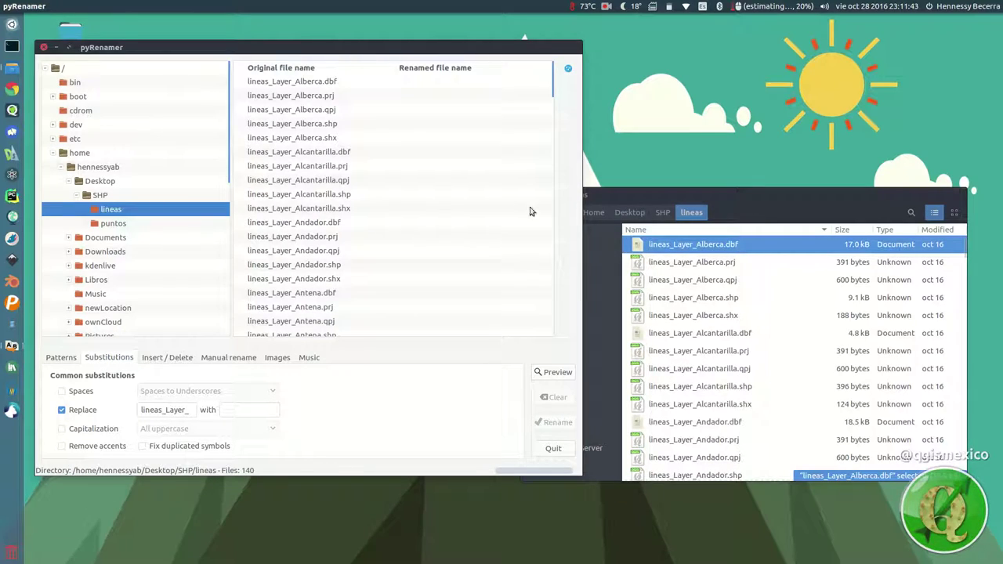
drag(282, 52, 284, 54)
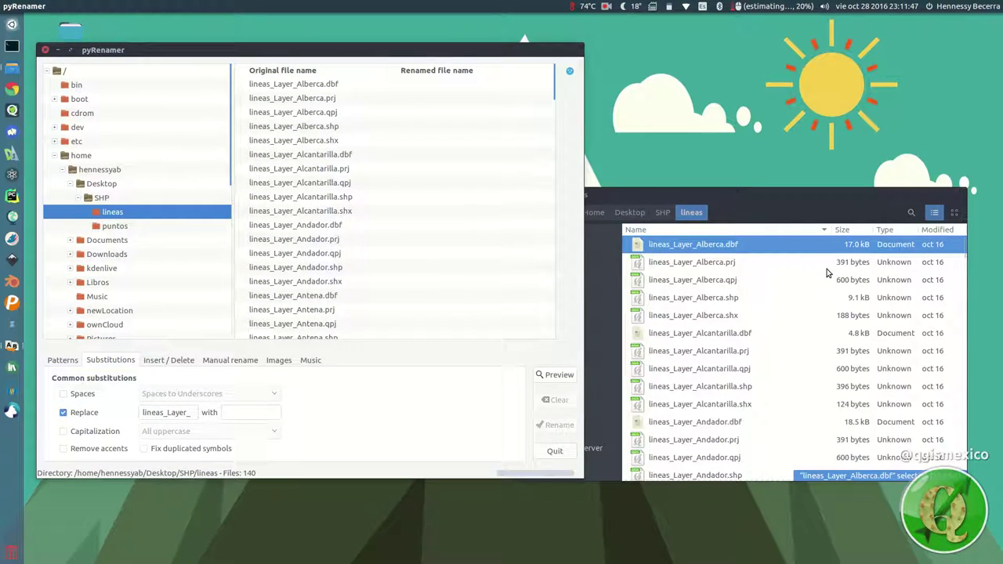
Try replacement text such as ssas for the lineas_Layer_ prefix, and empty the replacement text again
click(262, 410)
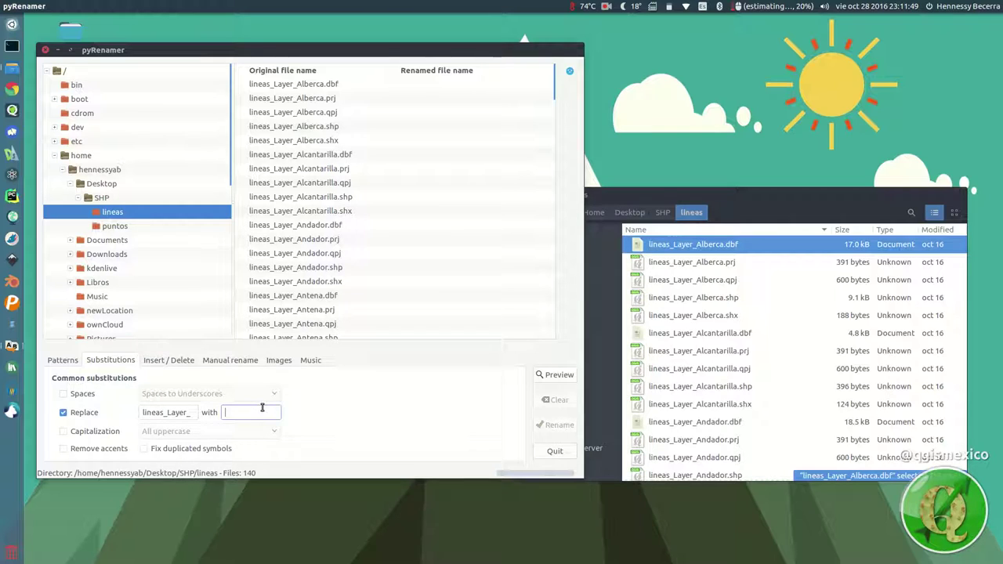
text(s)
key(BackSpace)
text(cap)
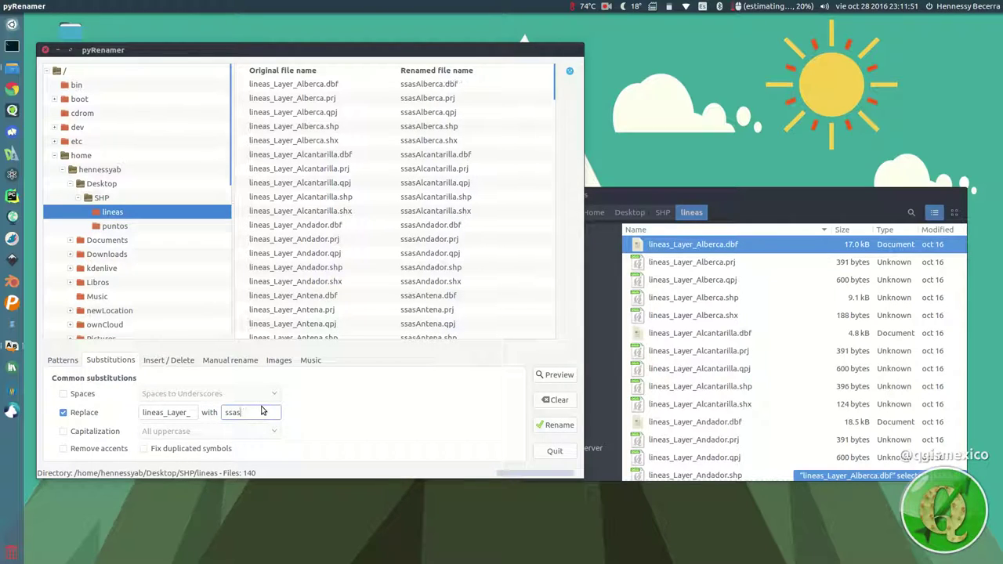
text(as_;)
key(BackSpace)
key(BackSpace)
key(BackSpace)
key(BackSpace)
key(BackSpace)
key(BackSpace)
key(BackSpace)
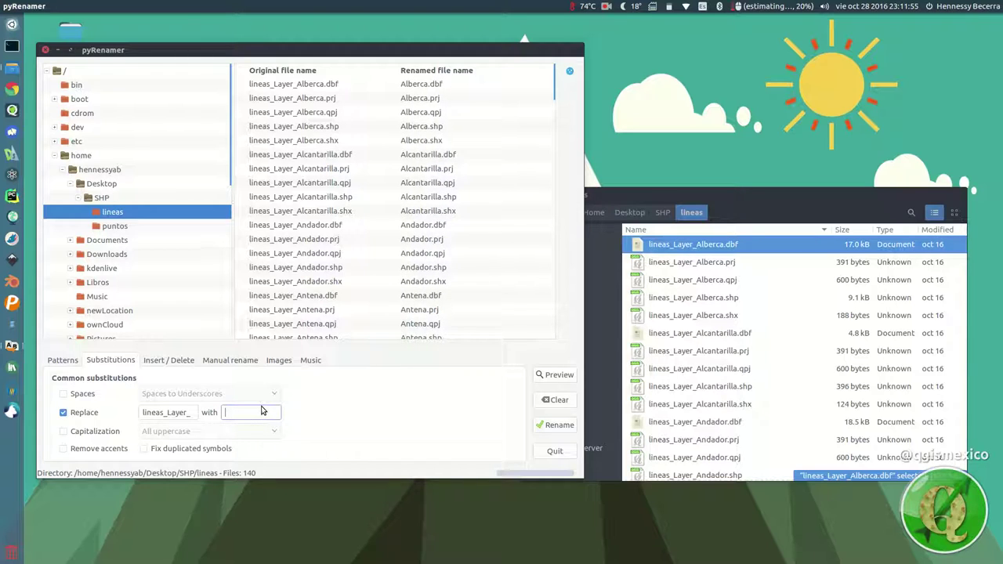
Turn off the Replace substitution and choose deleting a range of characters from the file names instead
click(84, 414)
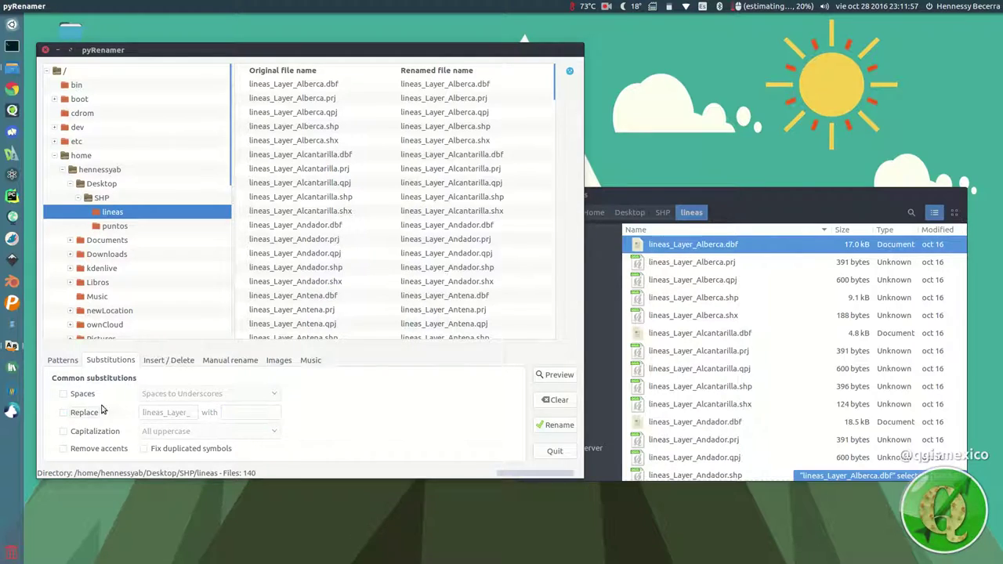
click(166, 366)
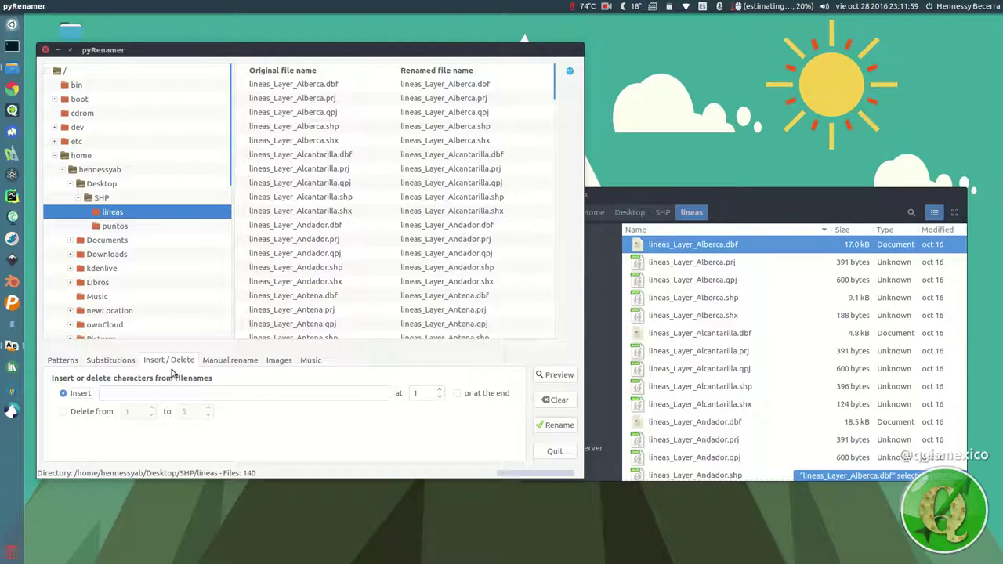
click(106, 412)
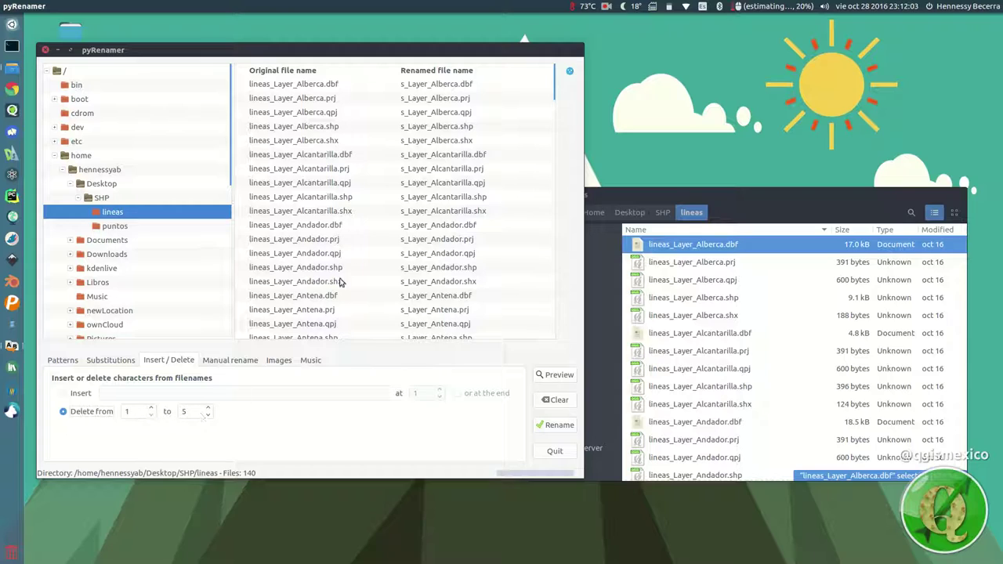
Count the characters of the lineas_Layer_ prefix in the name of lineas_Layer_Alberca.dbf, leaving the name as it is
click(707, 254)
key(F2)
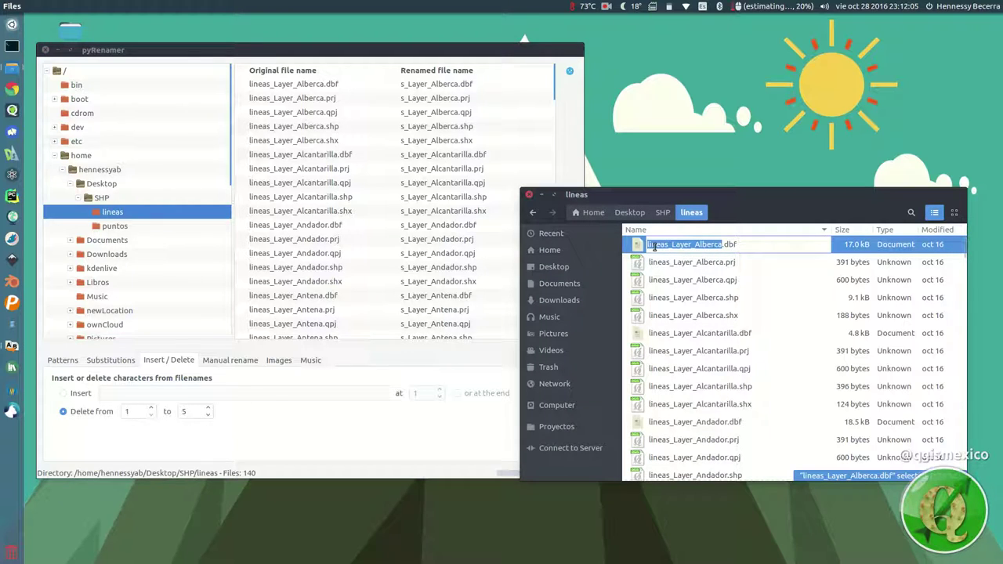
key(Home)
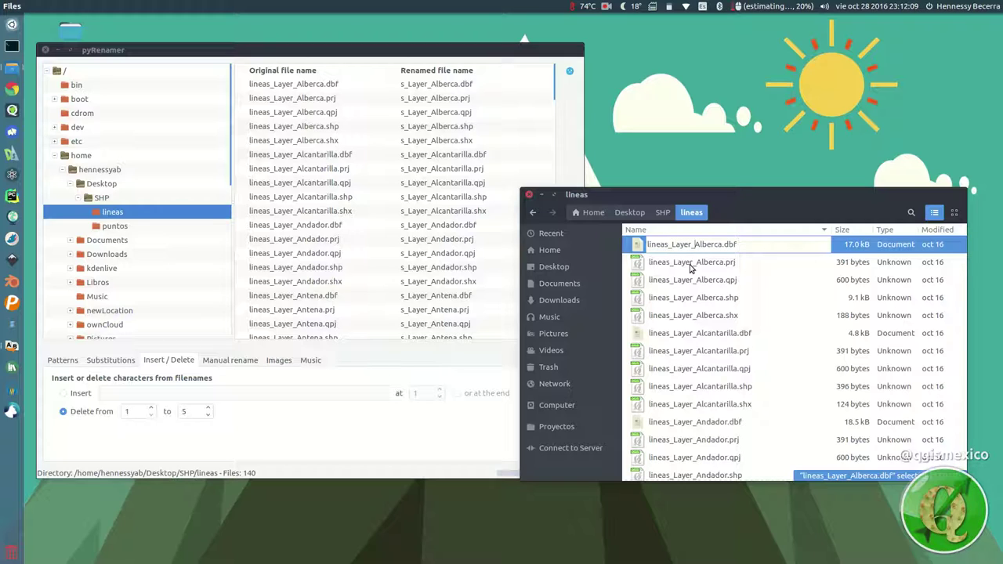
click(690, 269)
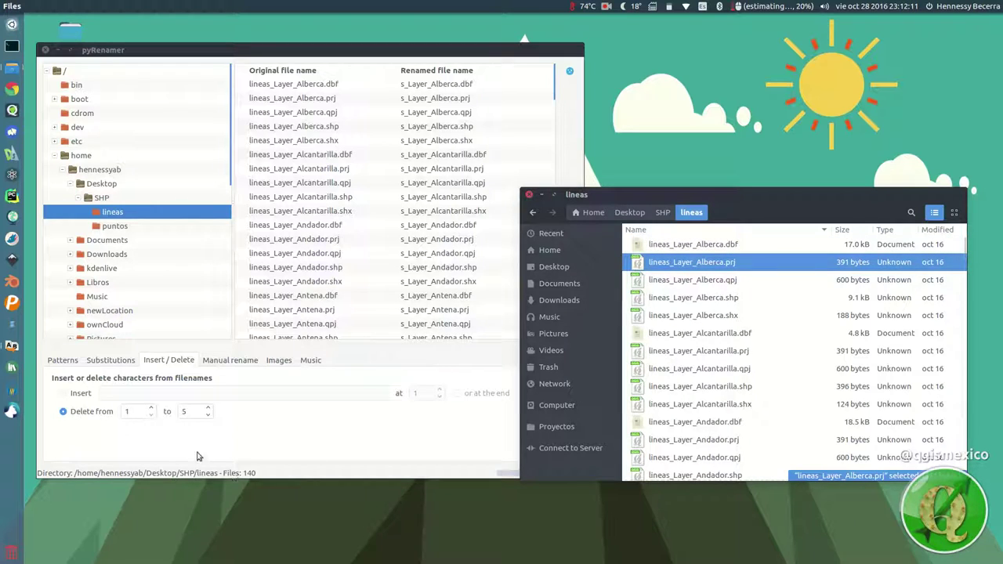
Delete characters 1 to 13 from all file names in the lineas folder and apply the rename
click(194, 413)
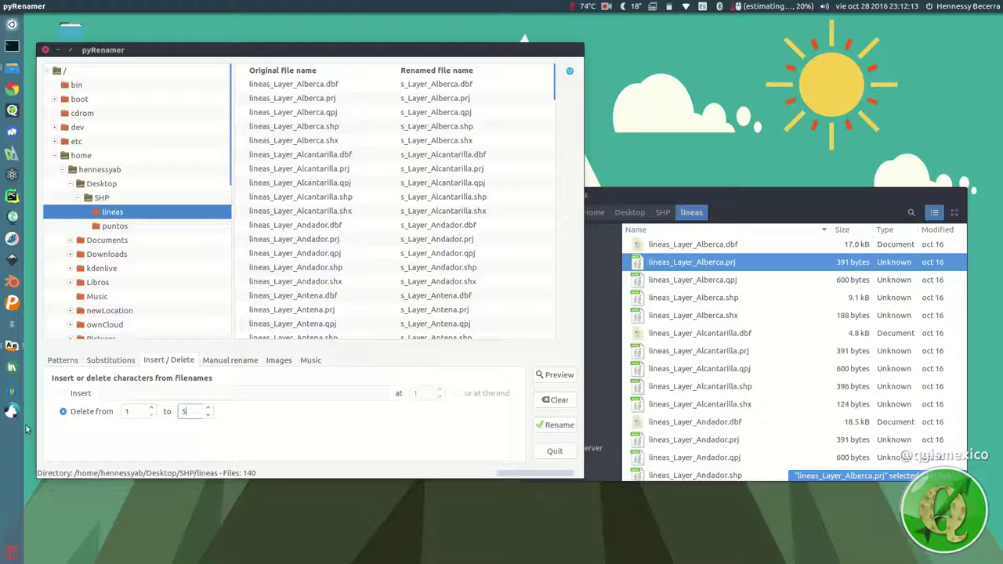
scroll(210, 410, up, 8)
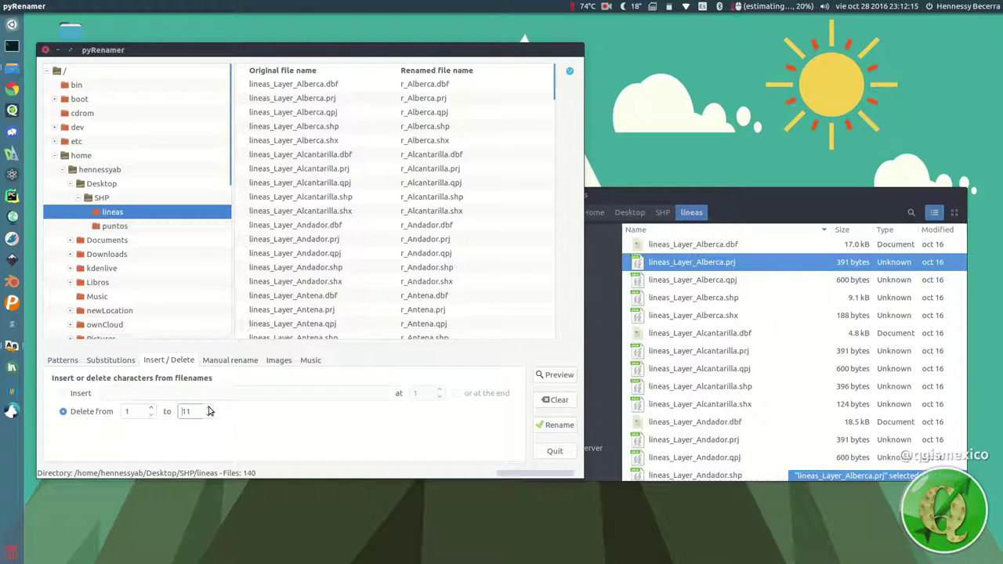
click(536, 428)
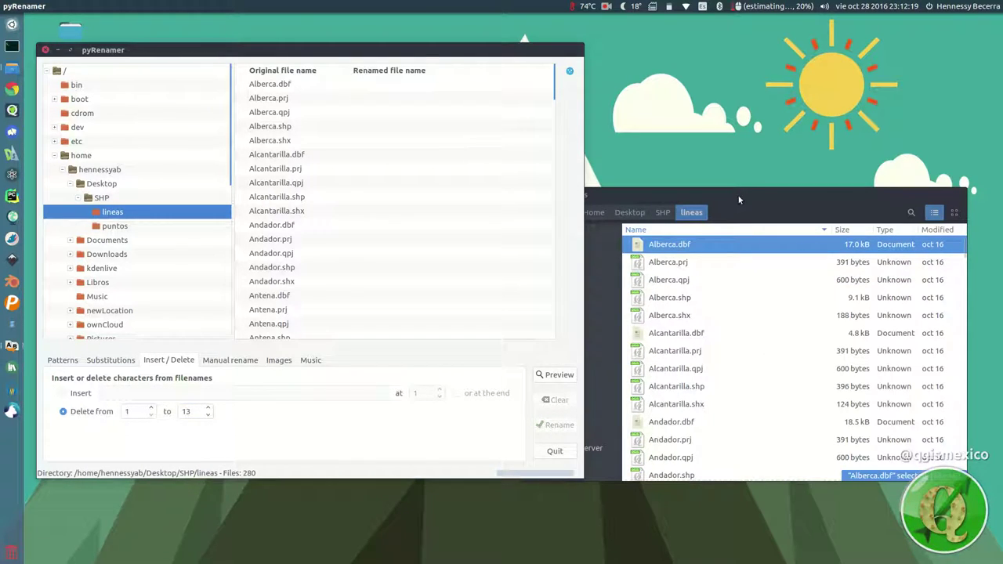
Undo the last rename of the files in the lineas folder
click(768, 347)
click(261, 57)
click(50, 6)
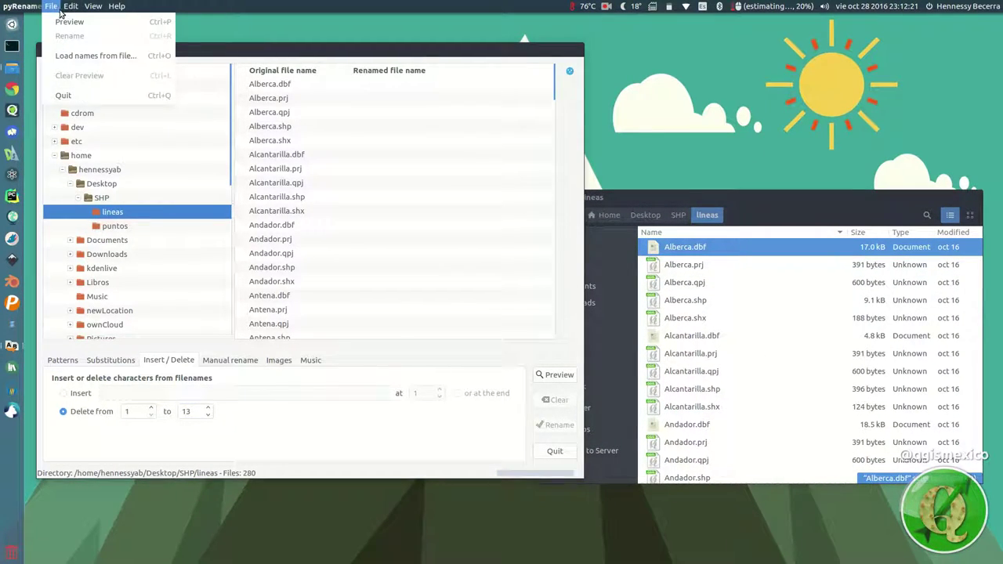
mouse_move(70, 6)
click(82, 21)
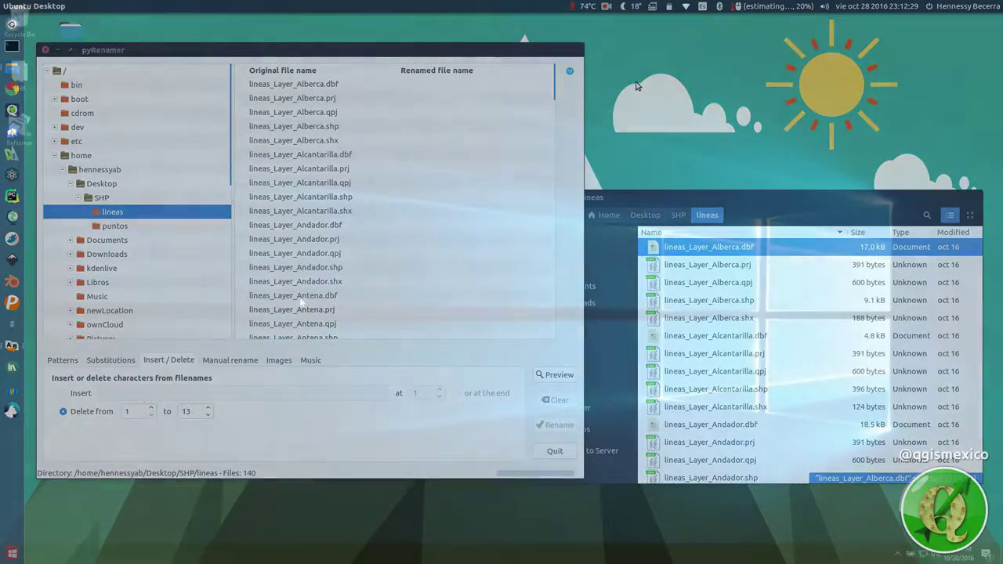
click(605, 7)
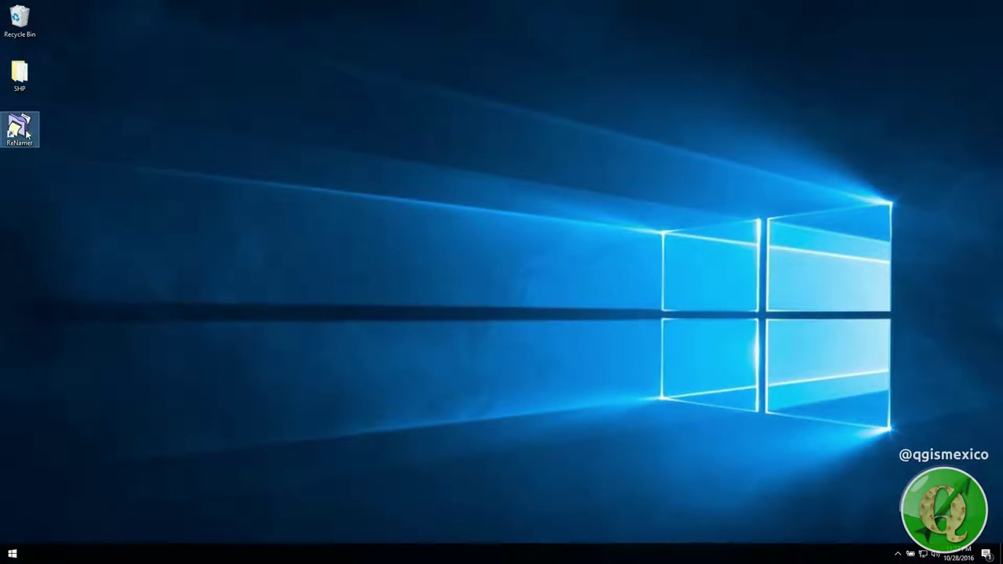
Switch to Windows, launch ReNamer and open the lineas folder inside SHP, with the enlarged ReNamer window beside it
double_click(27, 134)
drag(519, 172, 713, 59)
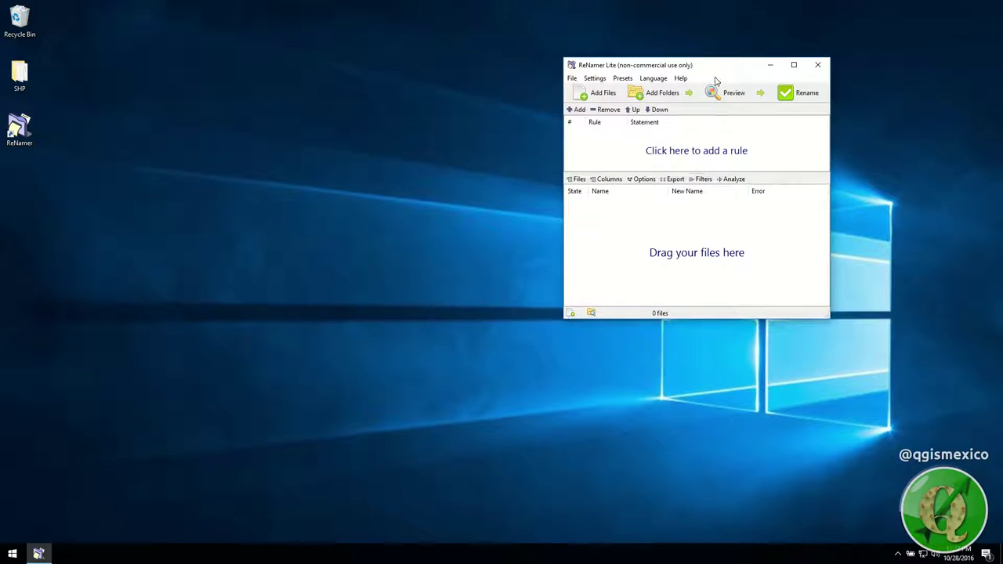
double_click(31, 75)
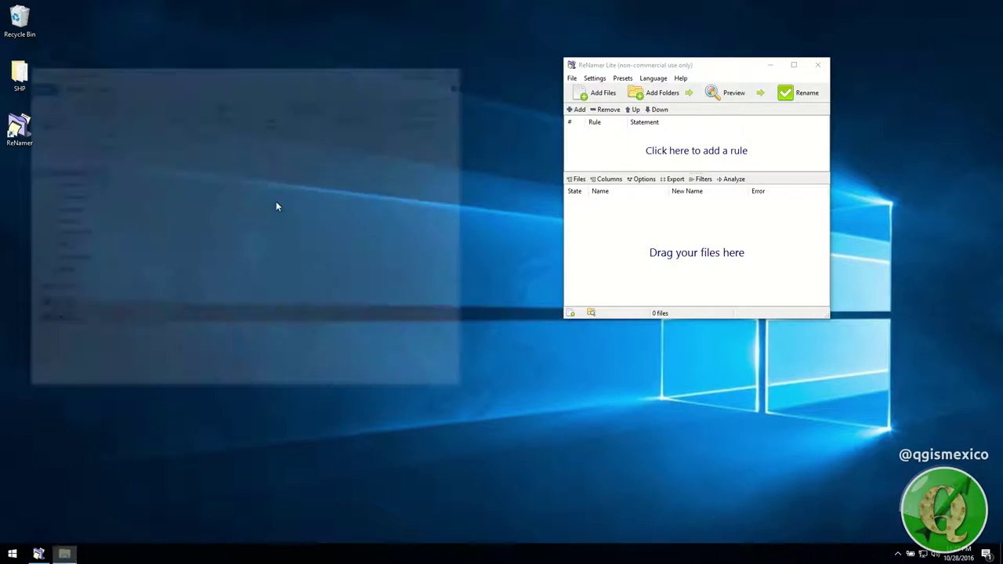
double_click(158, 183)
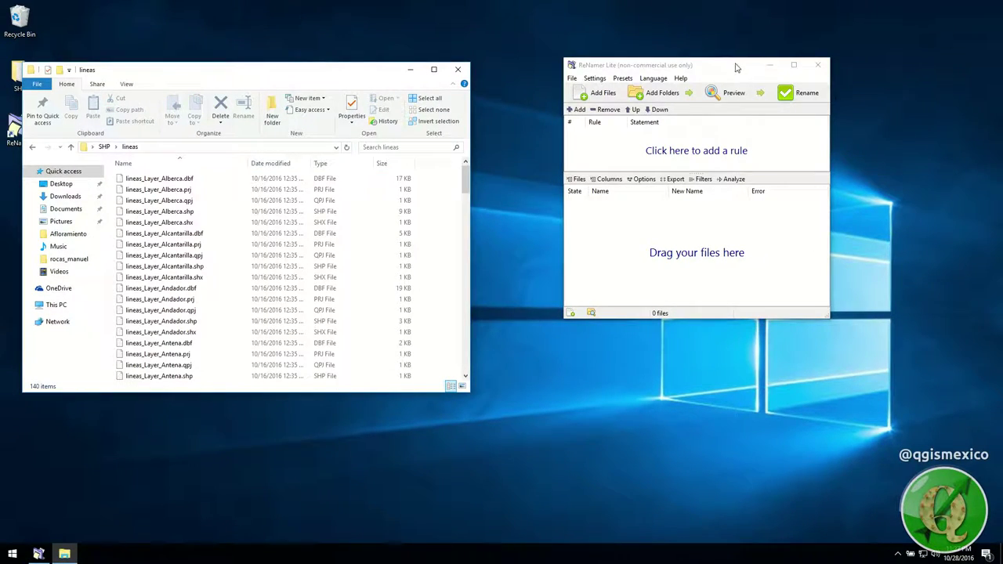
drag(745, 65, 697, 66)
drag(781, 319, 860, 384)
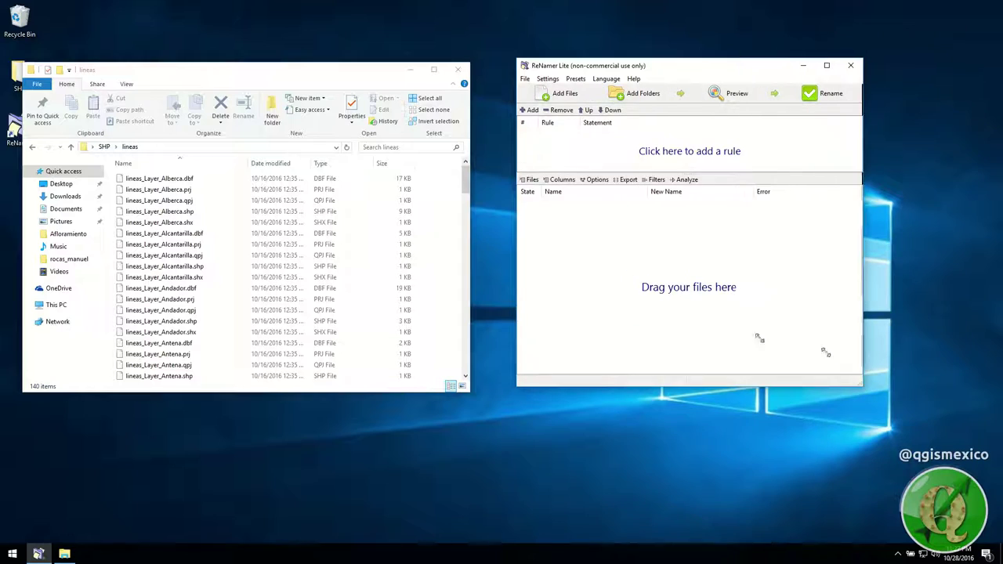
Load all files of the lineas folder into ReNamer's file list and enlarge the rules area
click(203, 289)
key(ctrl+a)
drag(219, 292, 643, 275)
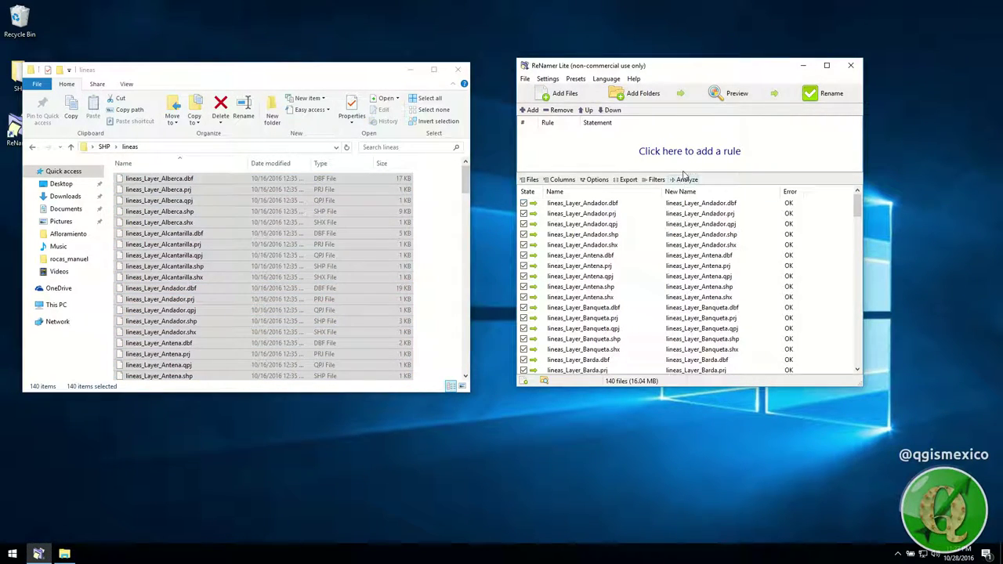
drag(684, 173, 686, 205)
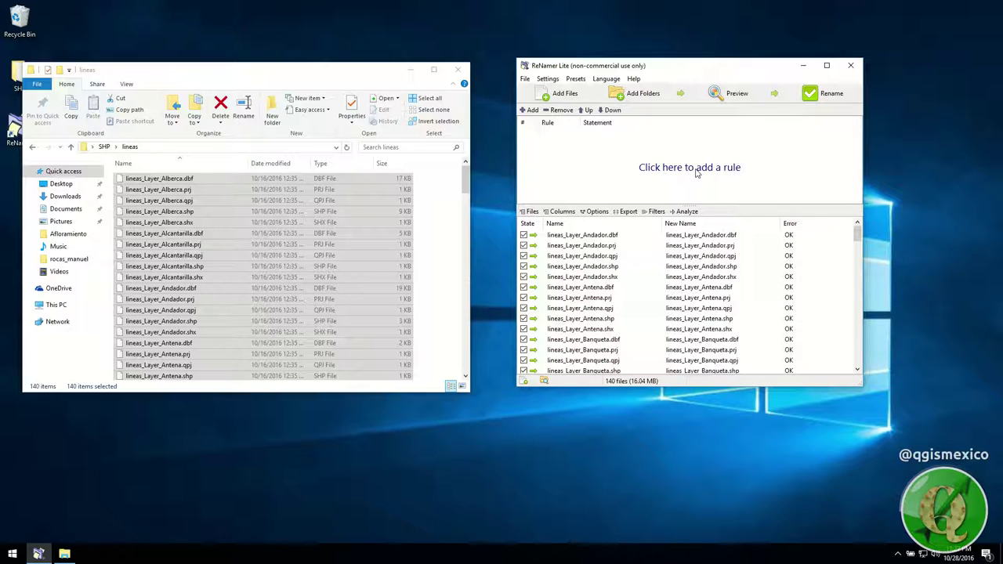
Add a Delete rule that removes 13 characters starting at position 1, skipping the extension
click(696, 172)
drag(573, 103, 174, 217)
click(158, 250)
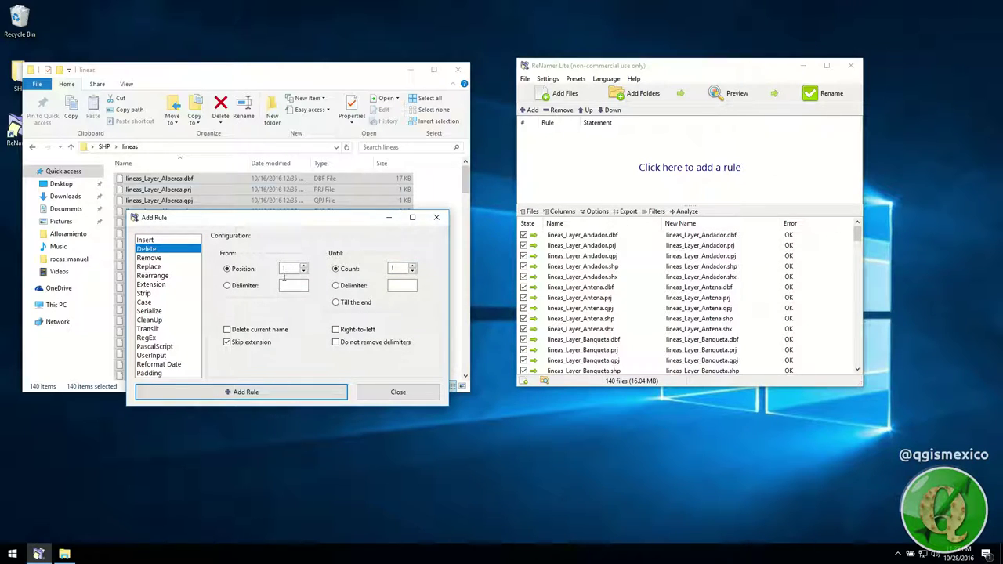
click(411, 269)
click(302, 395)
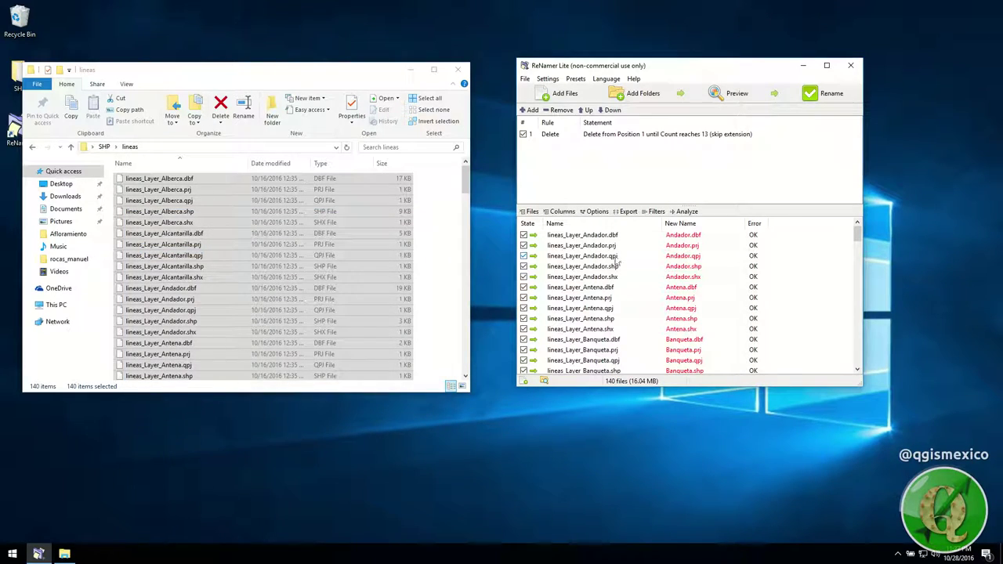
Review the previewed names and rename all listed files with the Delete rule, checking the result in the lineas folder
scroll(697, 274, down, 6)
scroll(694, 305, up, 6)
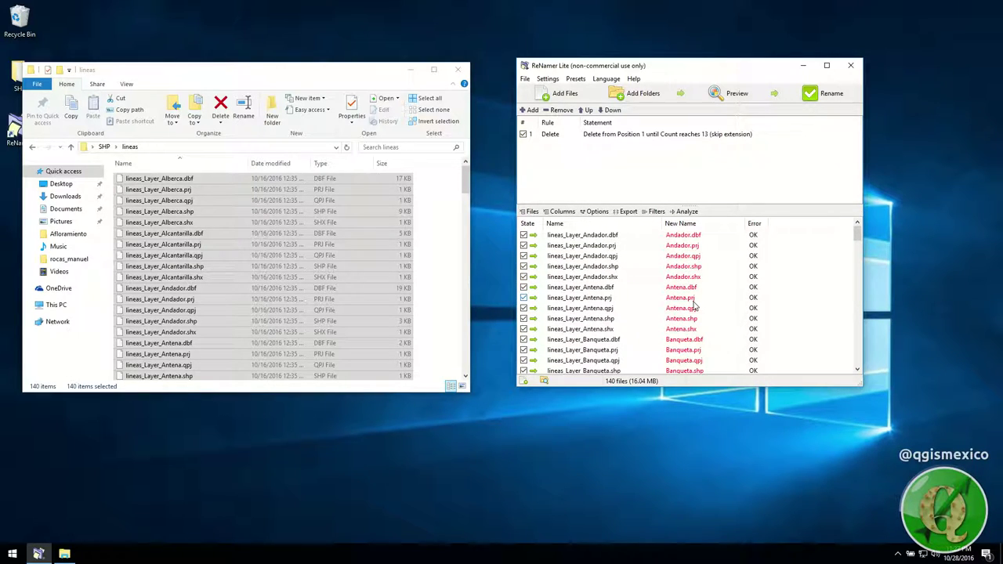
click(827, 94)
click(564, 280)
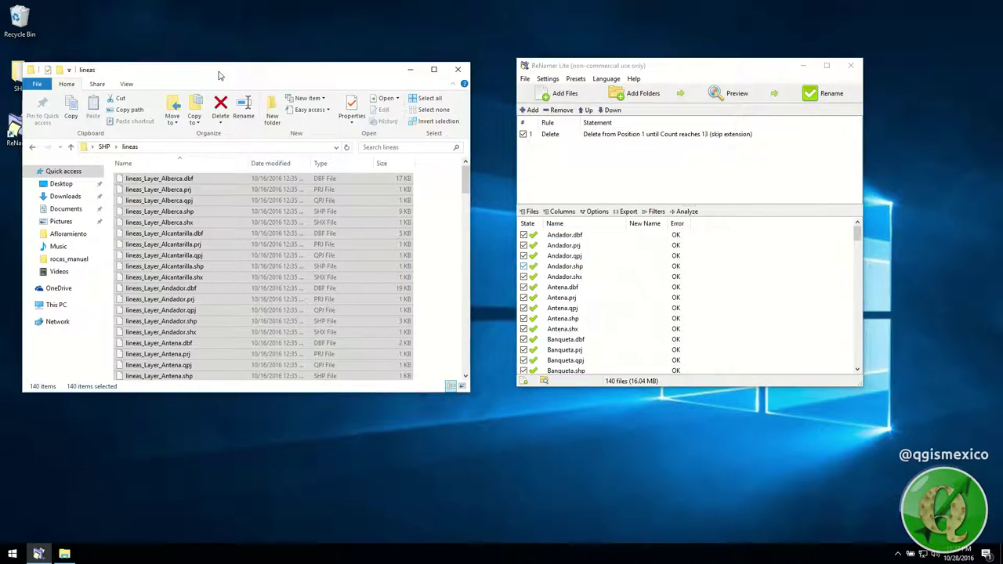
drag(217, 72, 224, 82)
click(673, 127)
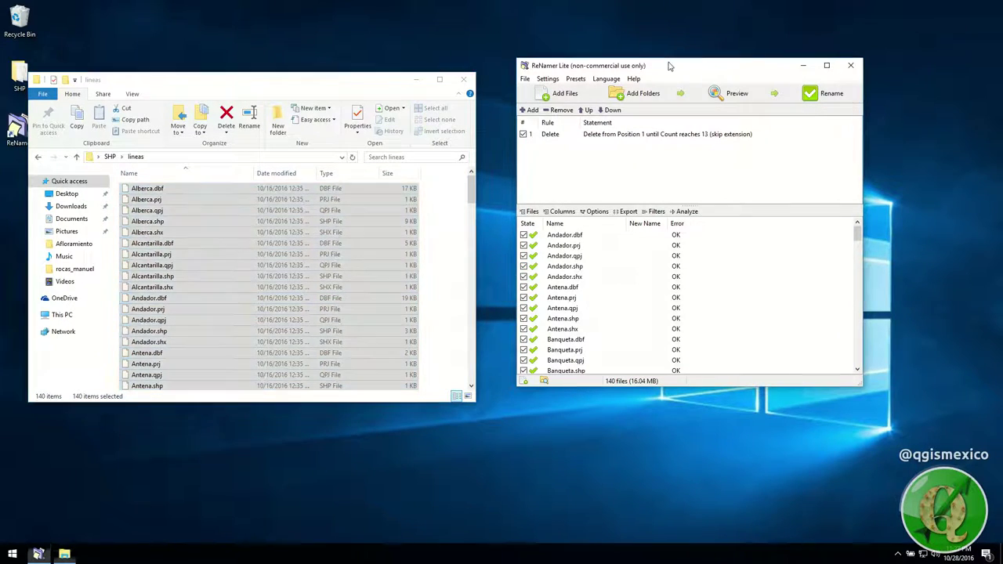
Undo the renaming made with the Delete rule
click(547, 78)
mouse_move(525, 79)
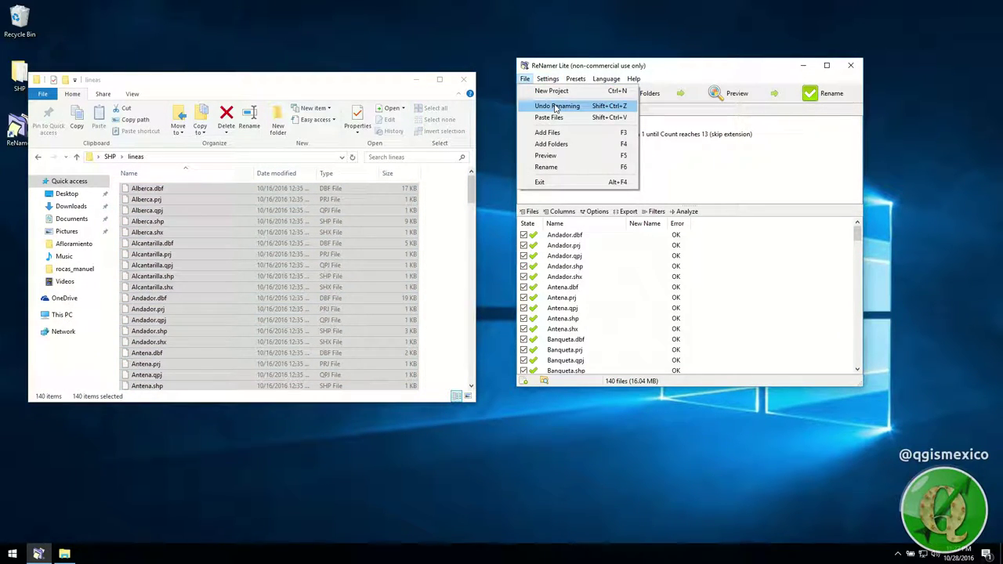
click(556, 107)
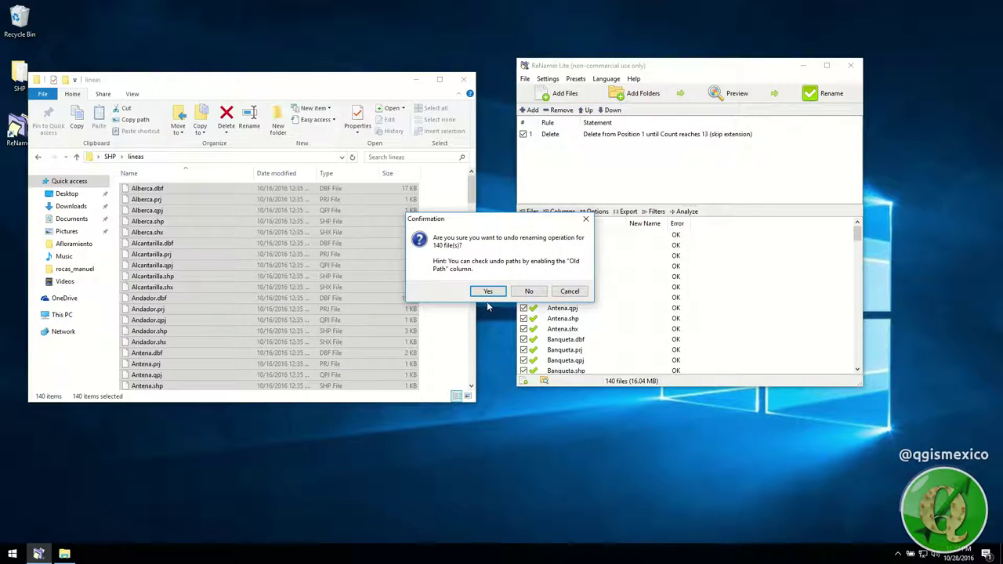
click(487, 291)
click(576, 283)
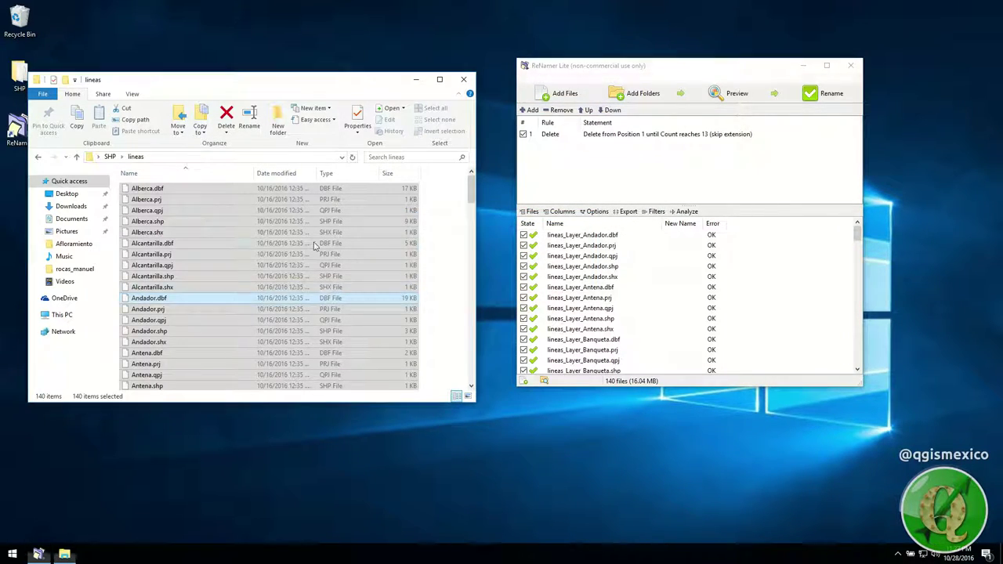
Remove the Delete rule from the rules list
click(558, 134)
right_click(572, 135)
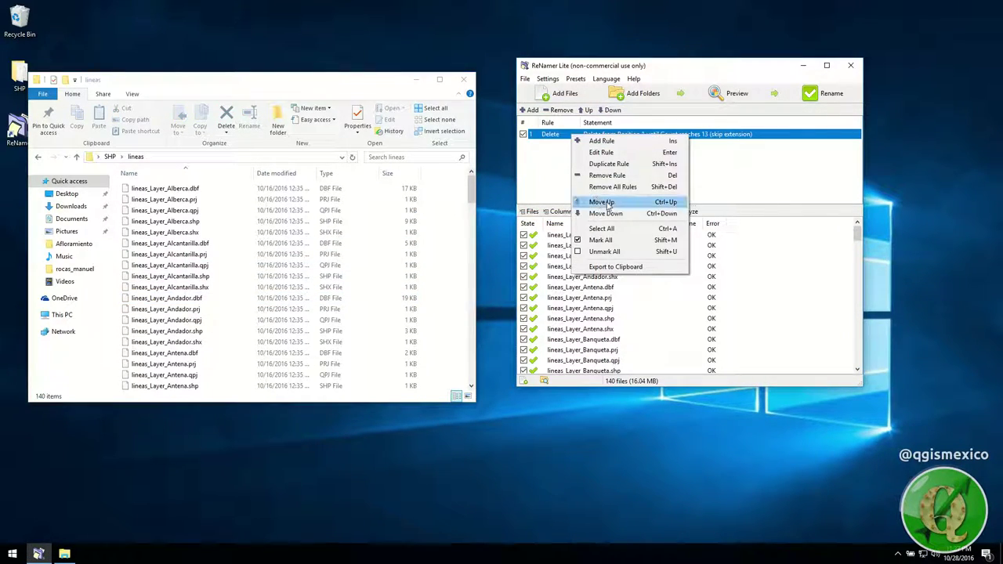
click(617, 175)
Start a new rule of type Replace and move its dialog clear of the file names in the lineas folder
double_click(606, 165)
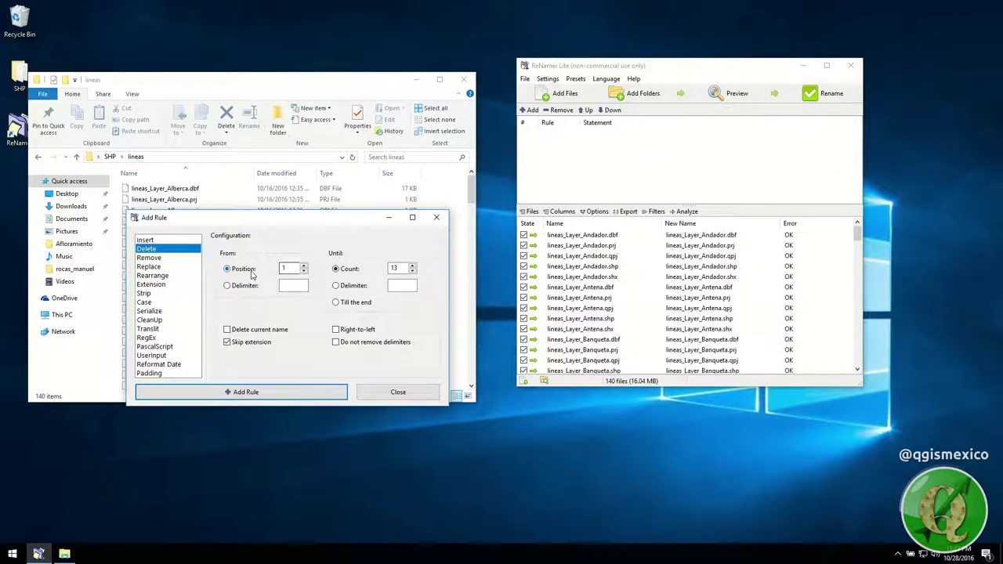
click(175, 267)
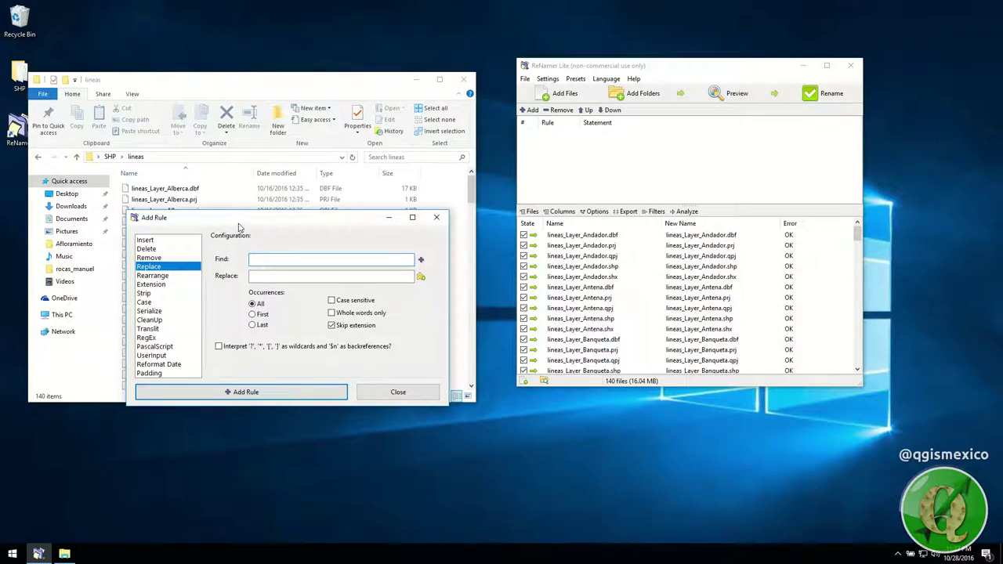
drag(239, 228, 329, 234)
Copy the prefix lineas_Layer_ from the name of lineas_Layer_Alberca.dbf, leaving the file name as it is
click(141, 190)
click(141, 189)
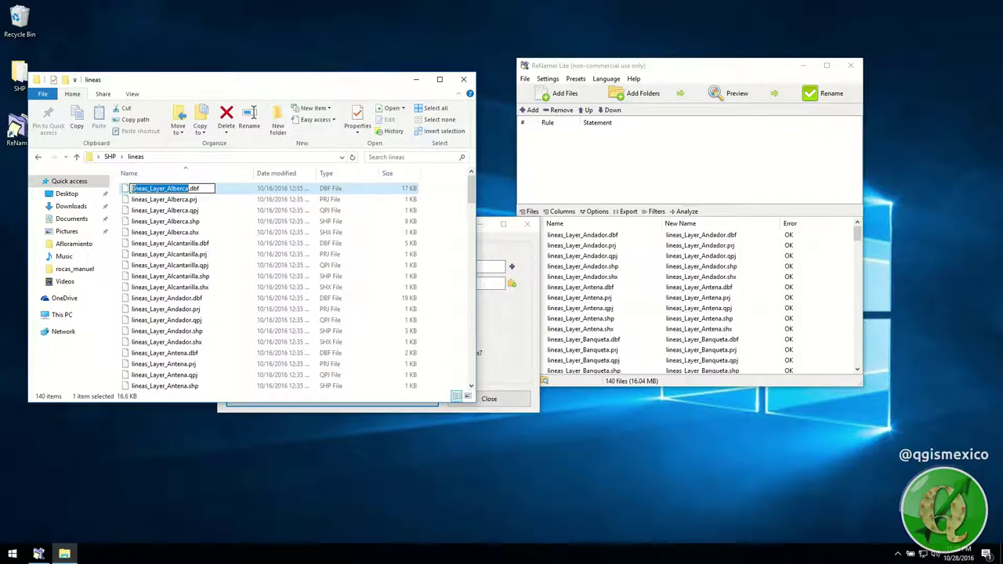
key(Escape)
click(133, 190)
click(134, 190)
key(ctrl+c)
Add the Replace rule that finds all occurrences of lineas_Layer_ and replaces them with empty text, skipping the extension
click(482, 266)
key(ctrl+v)
key(Tab)
click(385, 395)
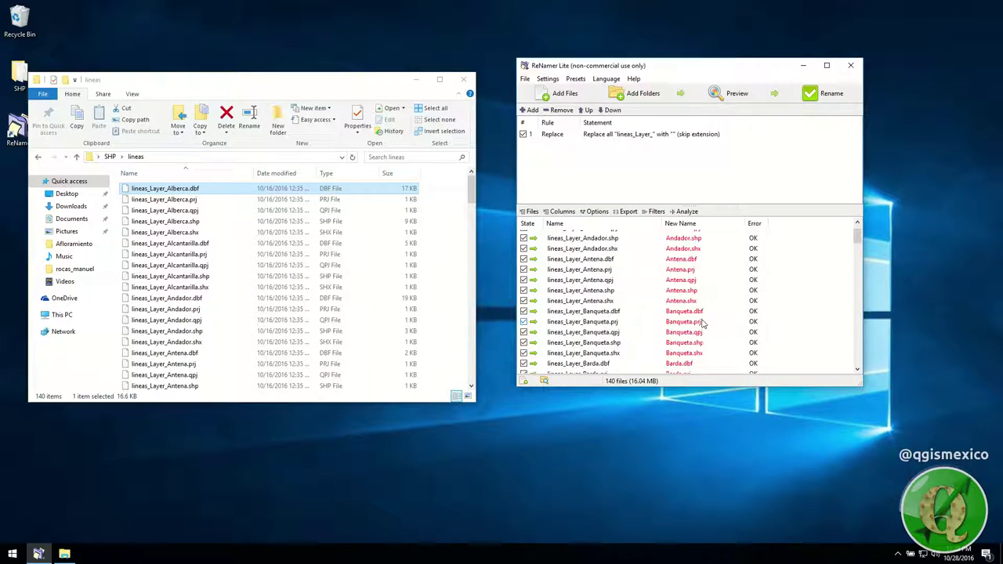
Rename all listed files with the Replace rule and check the new names in the lineas folder
click(832, 93)
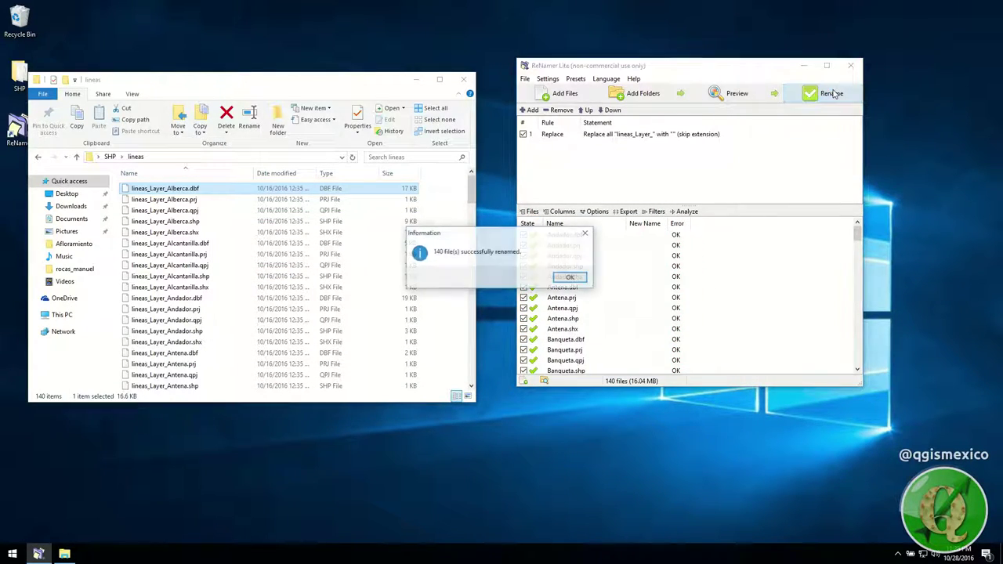
click(570, 277)
scroll(203, 324, up, 3)
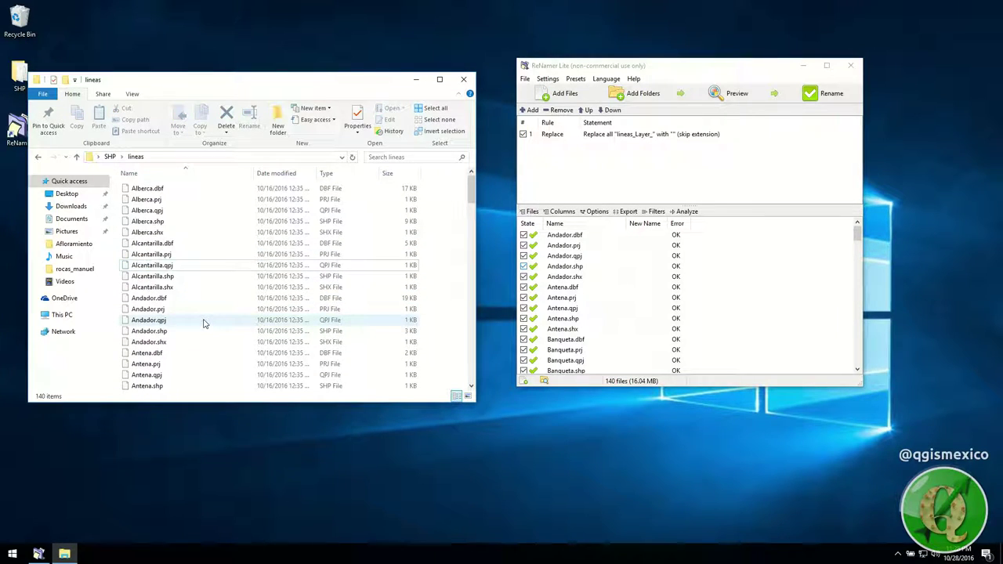
click(153, 287)
Undo the renaming made with the Replace rule
click(549, 65)
click(525, 78)
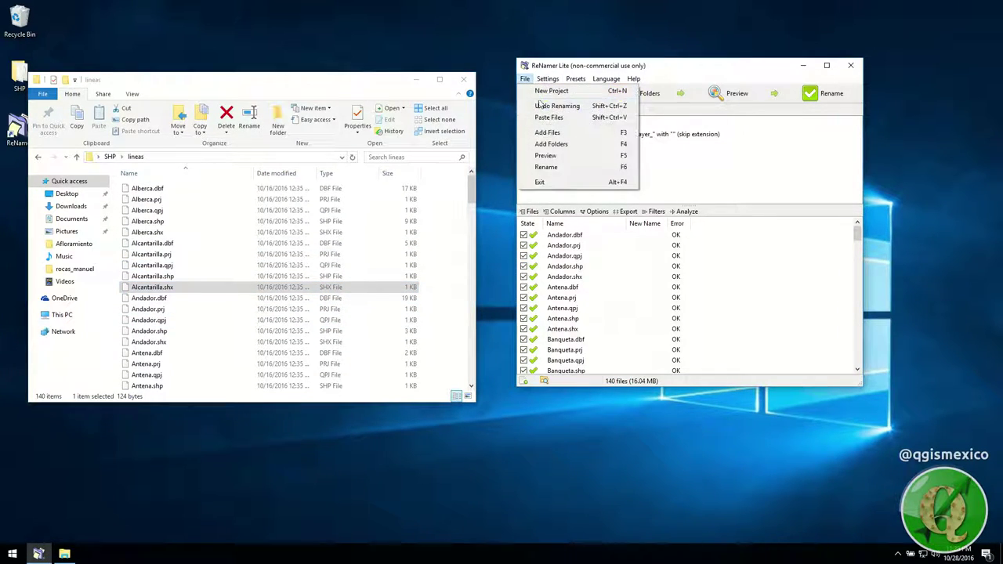
click(555, 108)
click(490, 291)
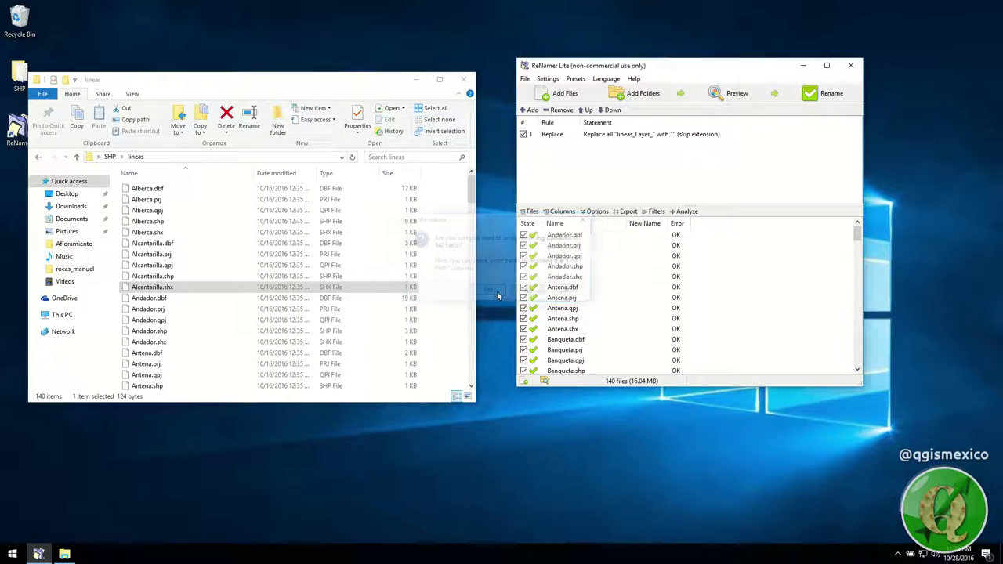
click(572, 282)
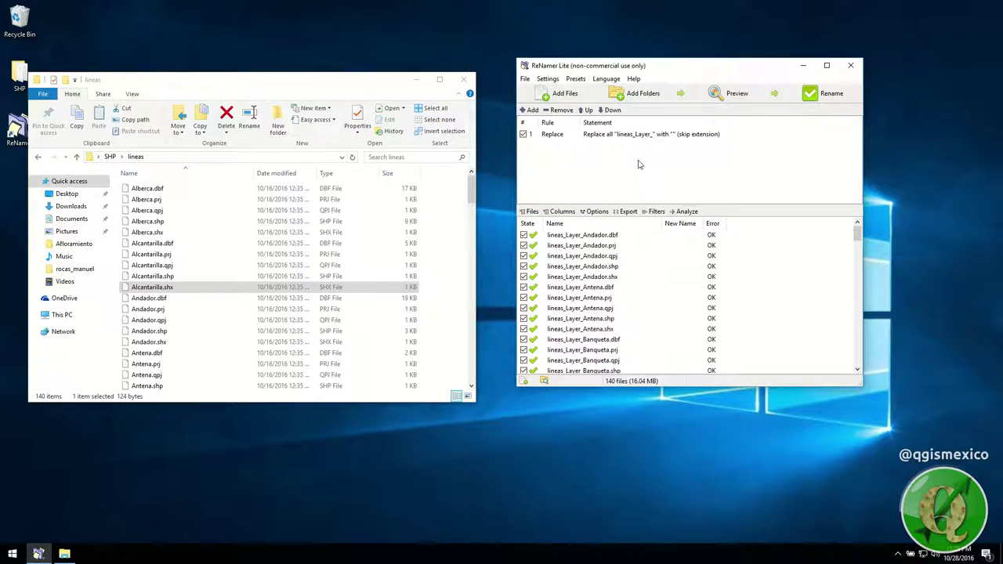